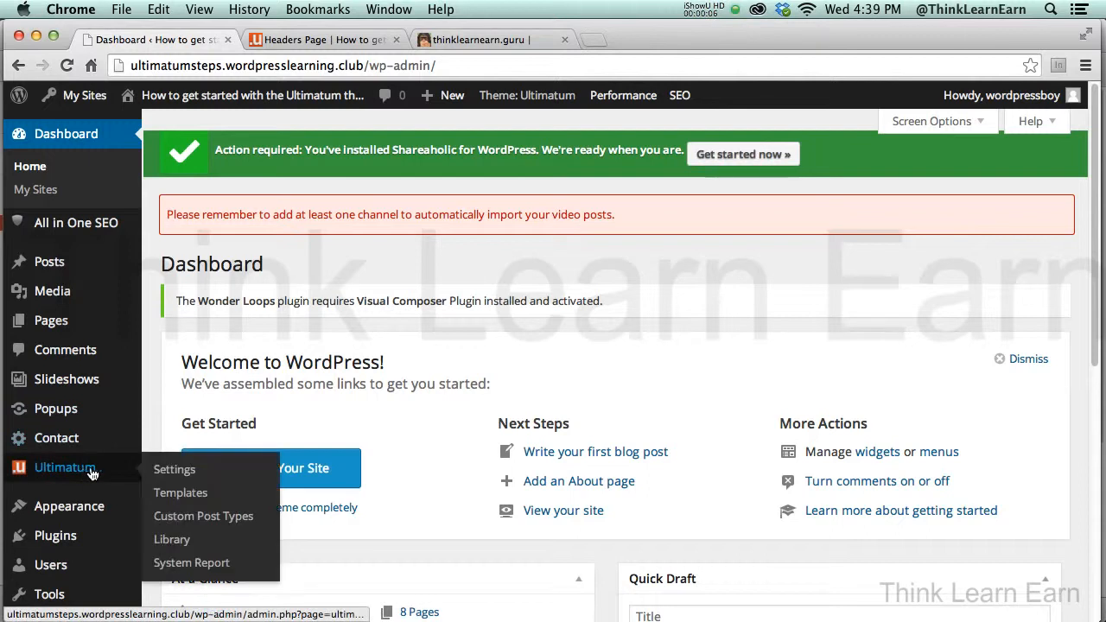
Open the Header partial layout of the Basic Template in the Ultimatum templates and compare it with the published Headers Page
{"action": "left_click", "coordinate": [190, 494]}
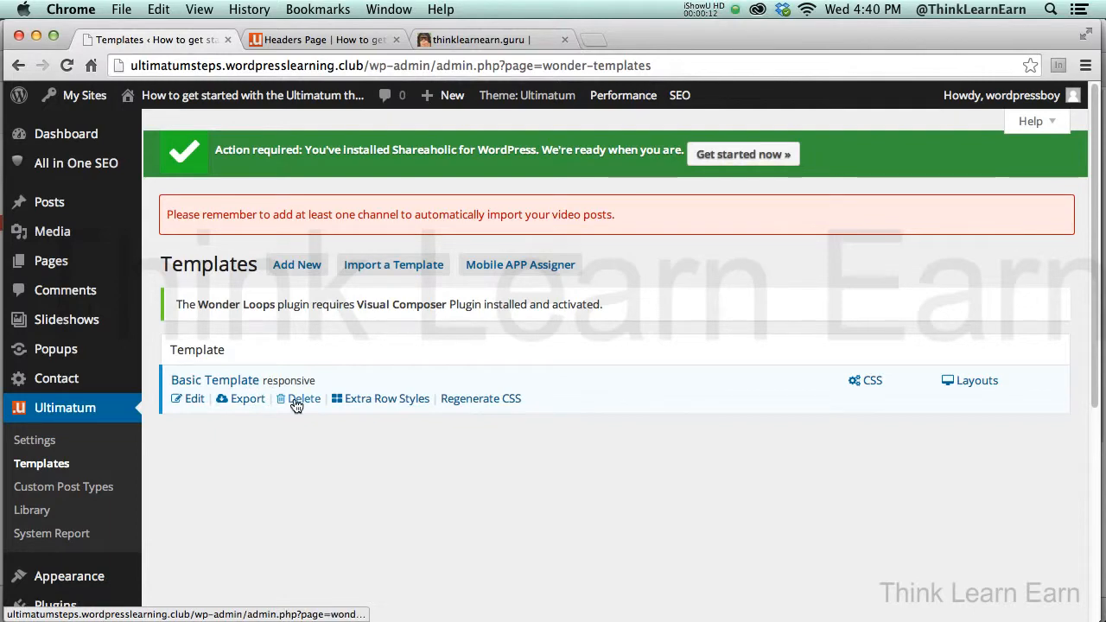
{"action": "left_click", "coordinate": [973, 387]}
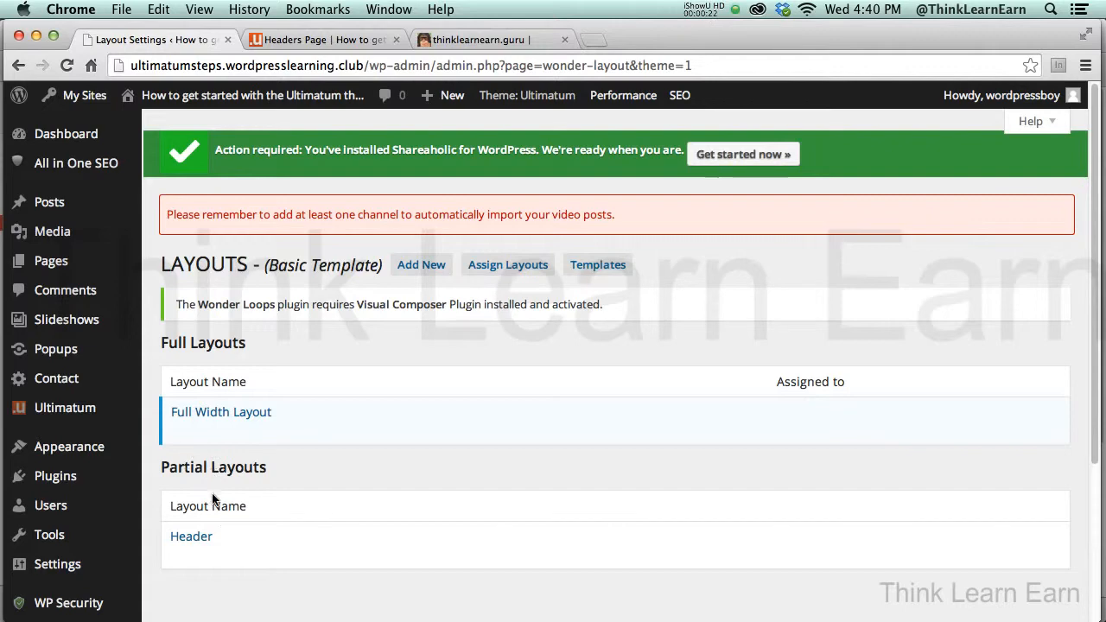
{"action": "mouse_move", "coordinate": [188, 553]}
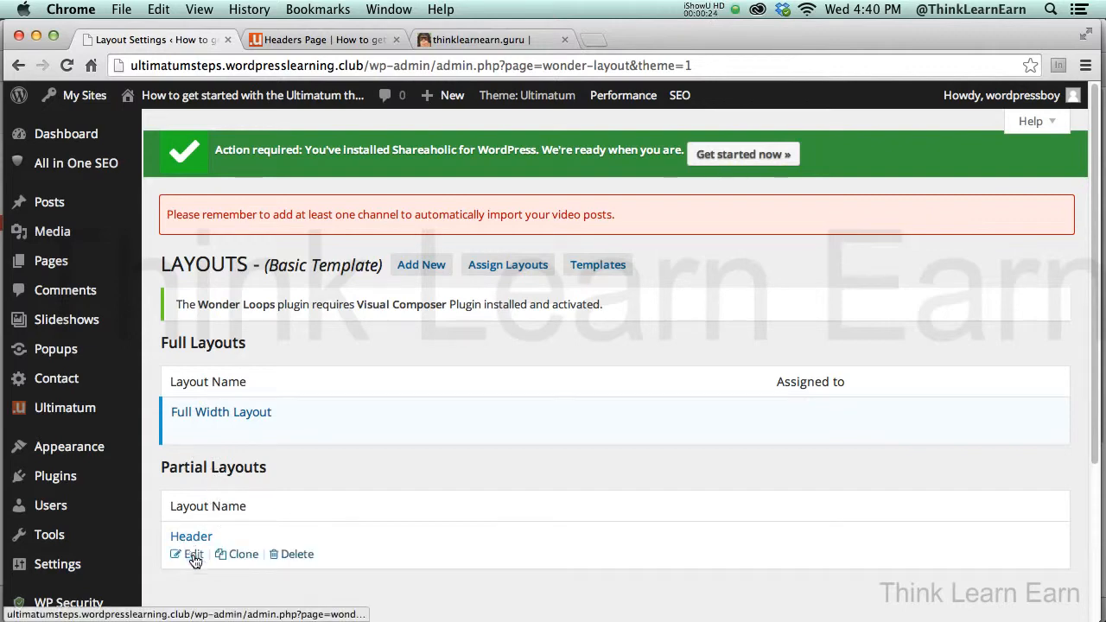
{"action": "left_click", "coordinate": [194, 556]}
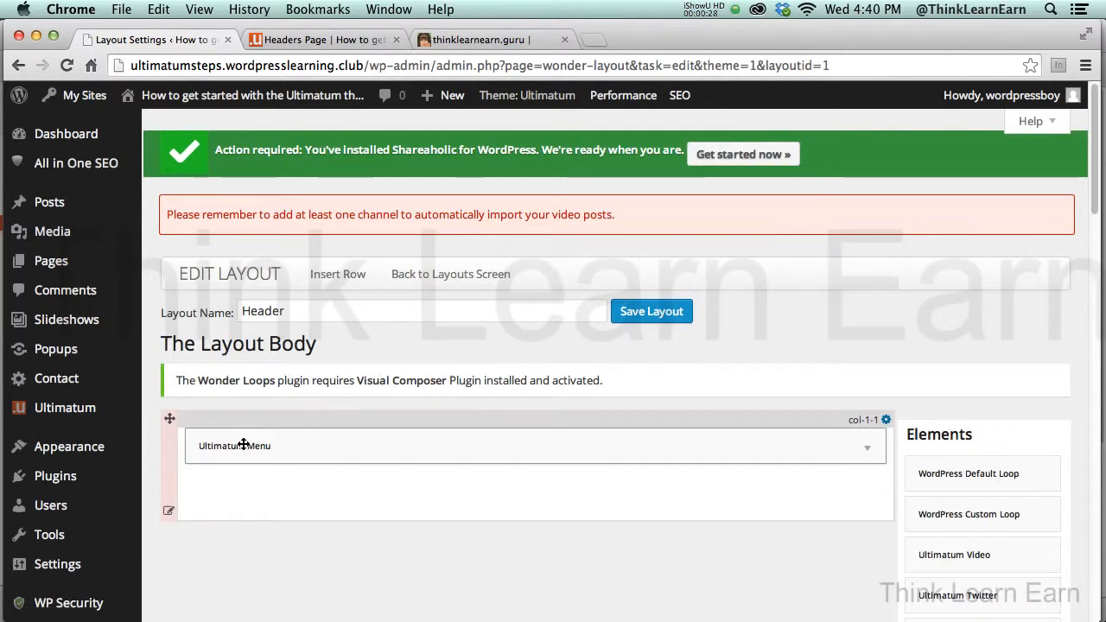
{"action": "left_click", "coordinate": [320, 40]}
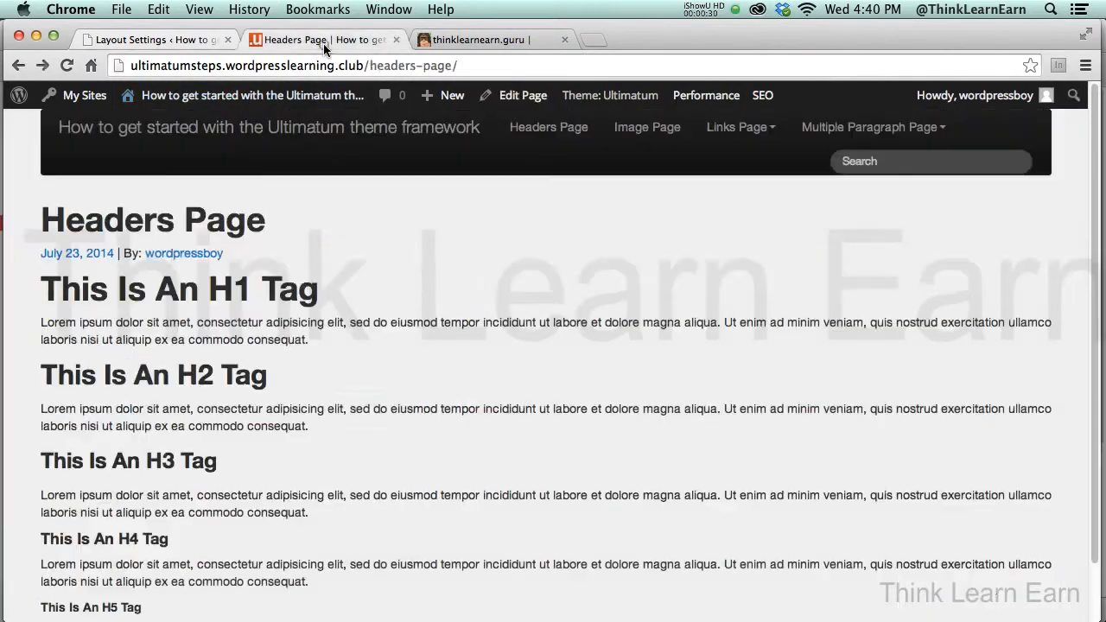
{"action": "left_click", "coordinate": [201, 40]}
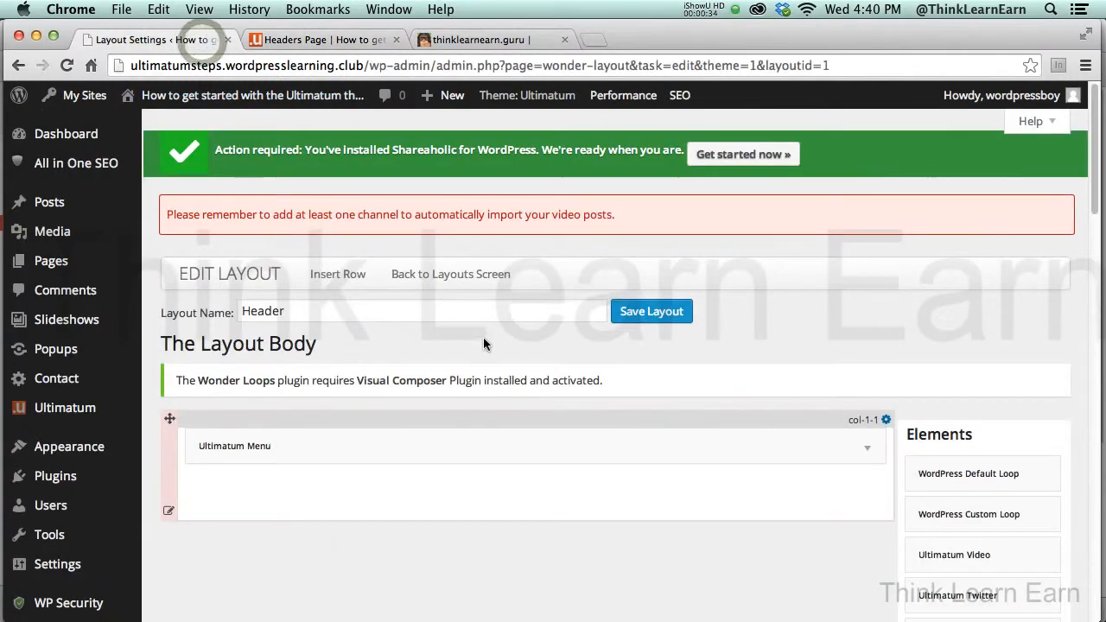
Open the Full Width Layout from the layouts list and compare its header, body and footer areas with the Headers Page
{"action": "left_click", "coordinate": [481, 277]}
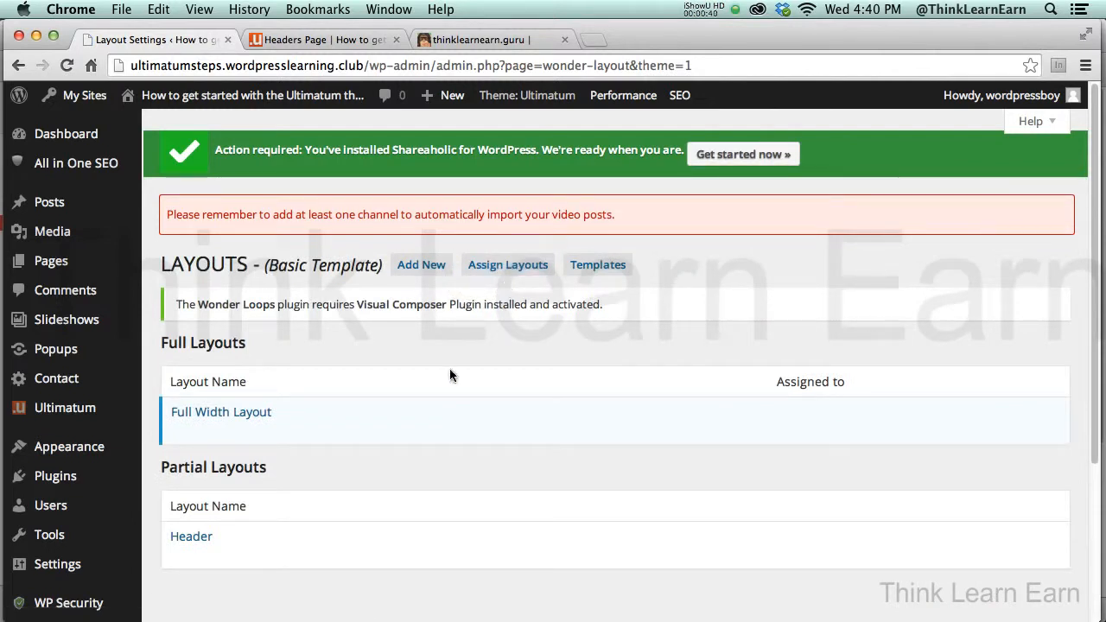
{"action": "mouse_move", "coordinate": [274, 419]}
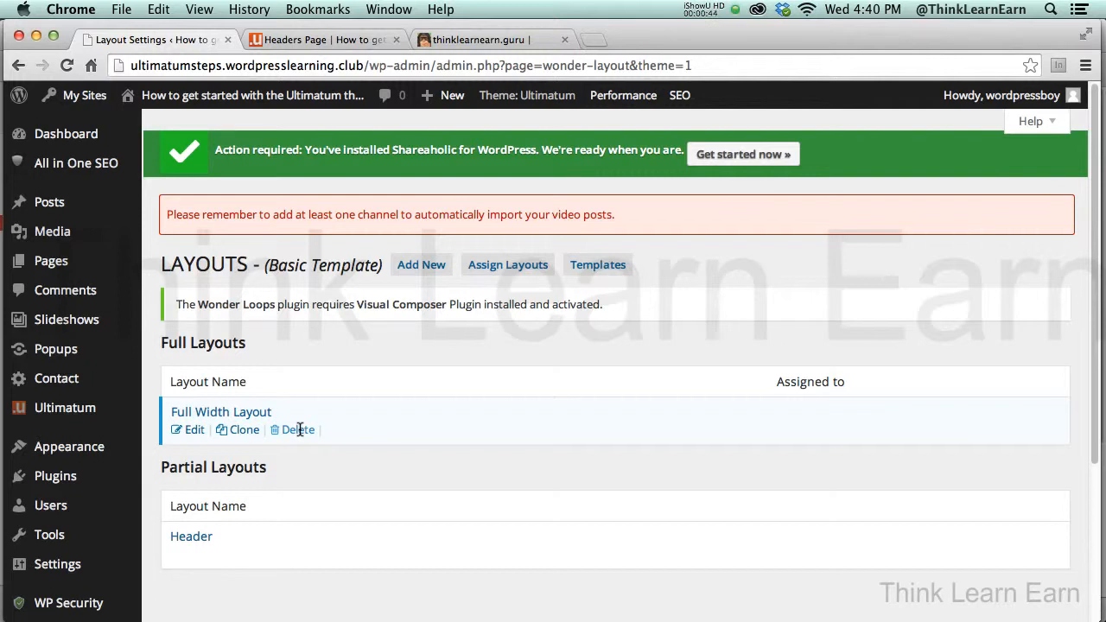
{"action": "left_click", "coordinate": [194, 431]}
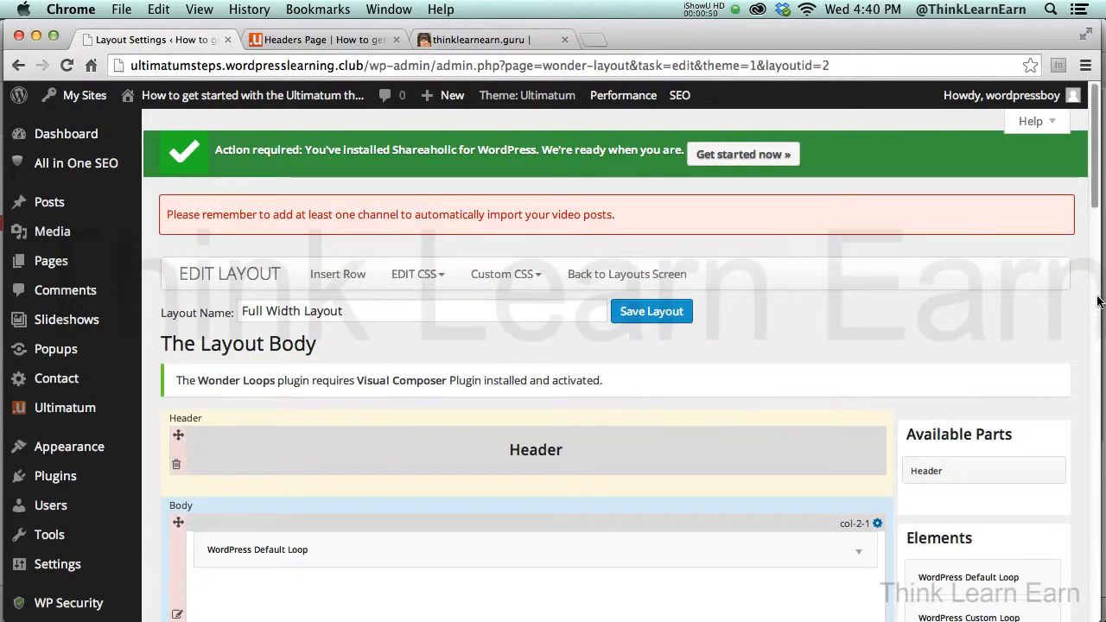
{"action": "left_click_drag", "start_coordinate": [1090, 197], "coordinate": [1095, 239]}
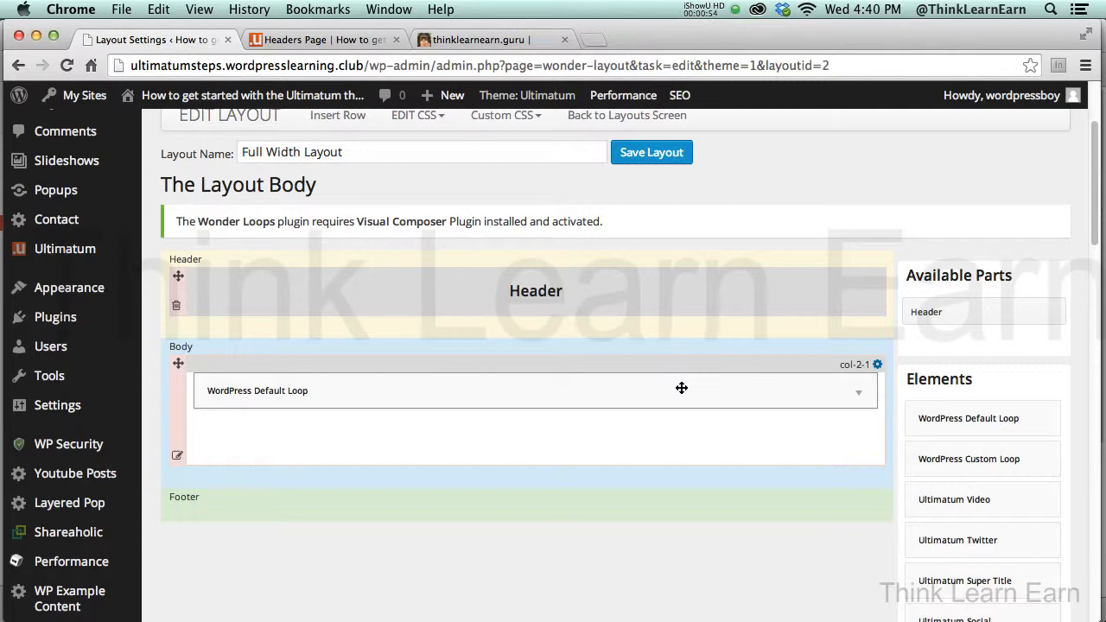
{"action": "left_click", "coordinate": [360, 41]}
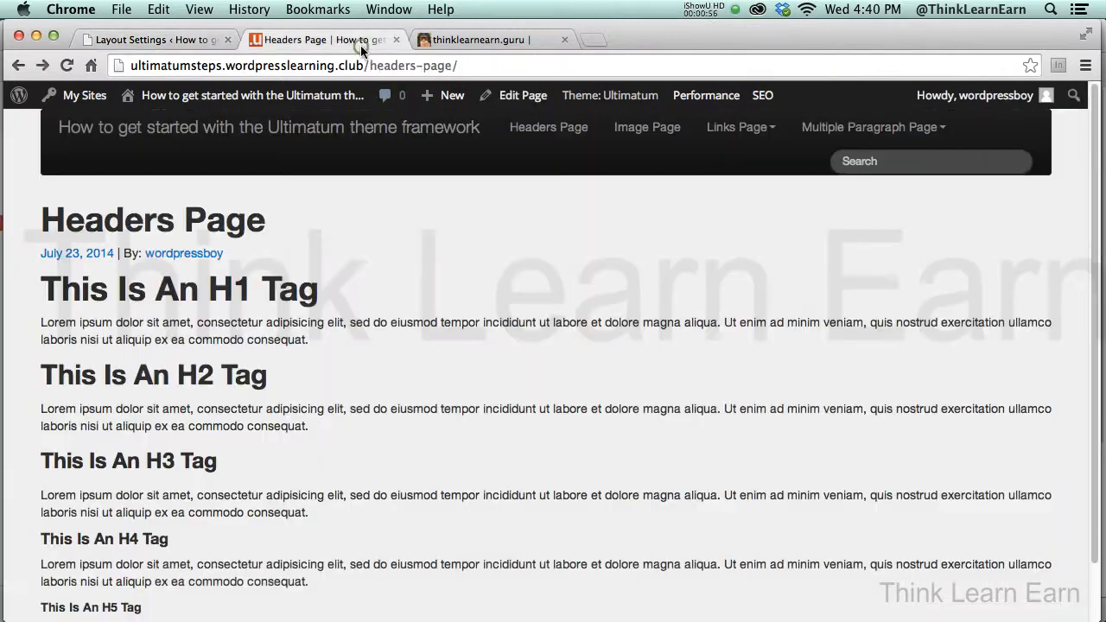
{"action": "left_click", "coordinate": [182, 41]}
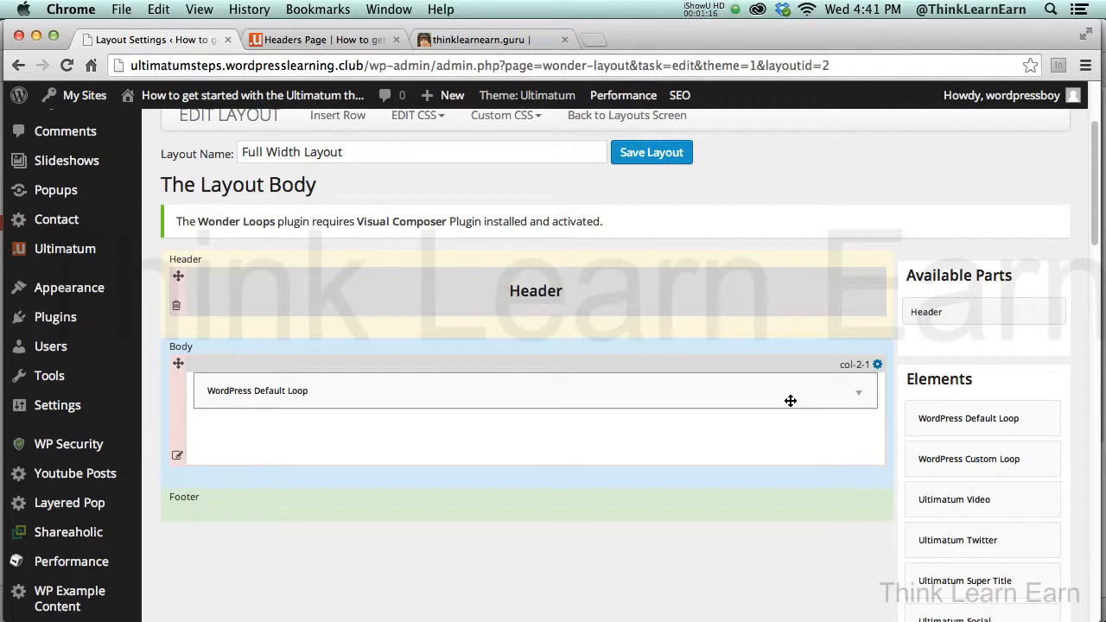
Clone the Full Width Layout and change the copy's layout name to "Full Width Layout rs-ads"
{"action": "left_click", "coordinate": [617, 118]}
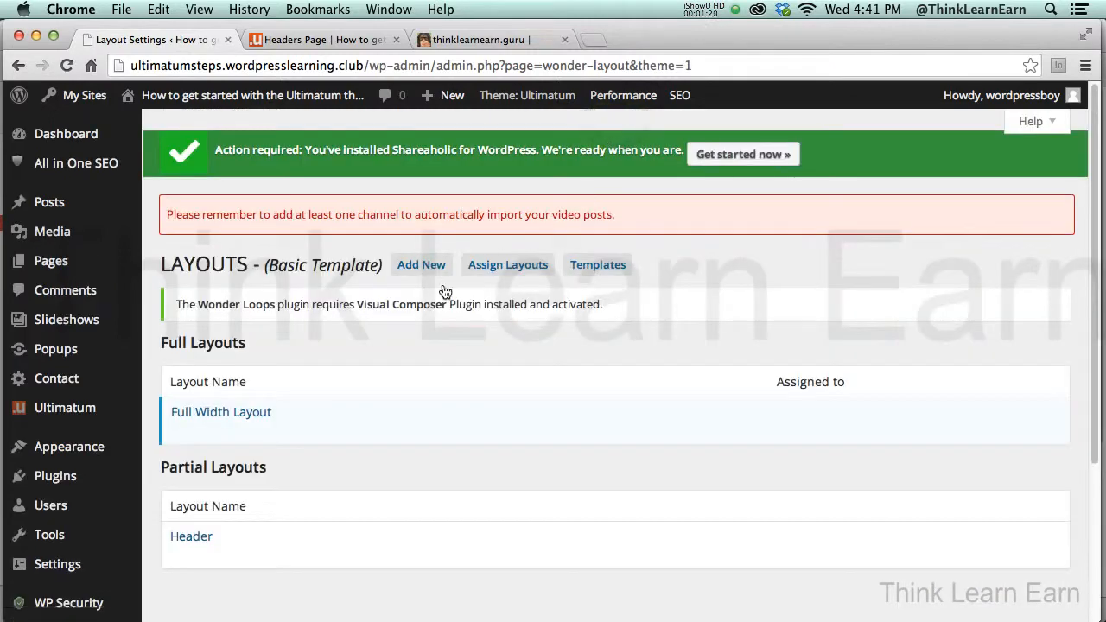
{"action": "left_click", "coordinate": [241, 432]}
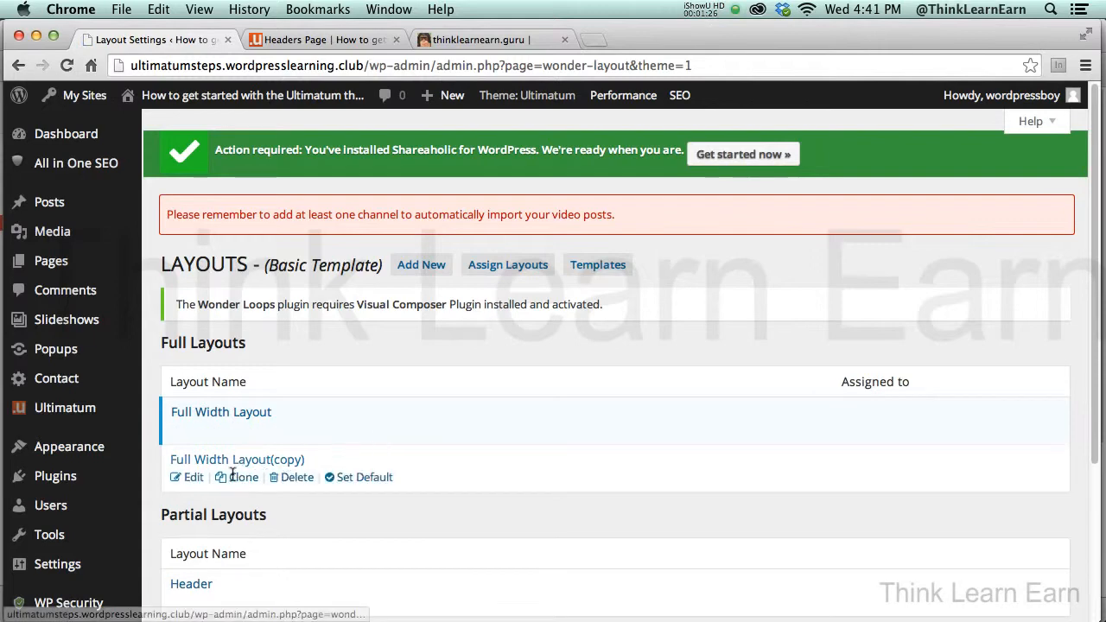
{"action": "left_click", "coordinate": [195, 479]}
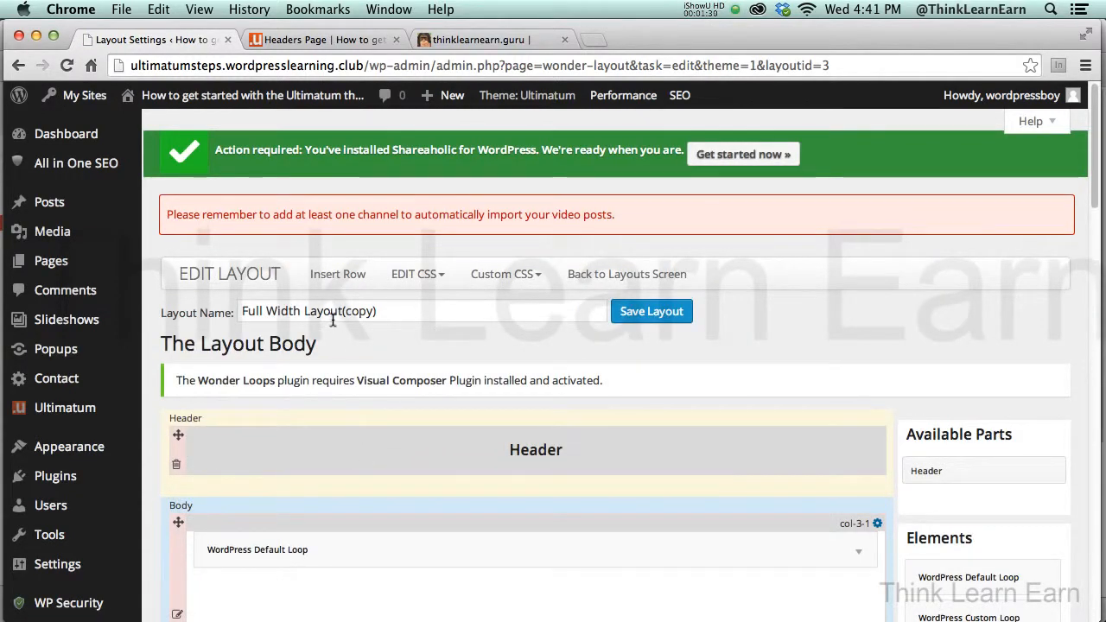
{"action": "left_click_drag", "start_coordinate": [343, 313], "coordinate": [411, 314]}
{"action": "type", "text": "r"}
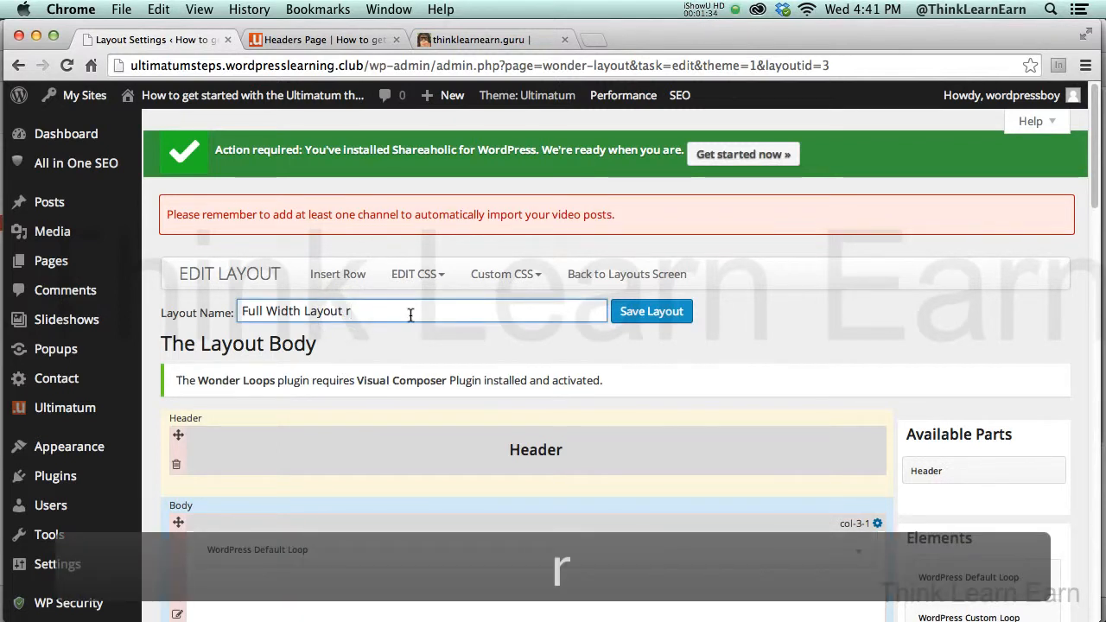
{"action": "type", "text": "s-ads"}
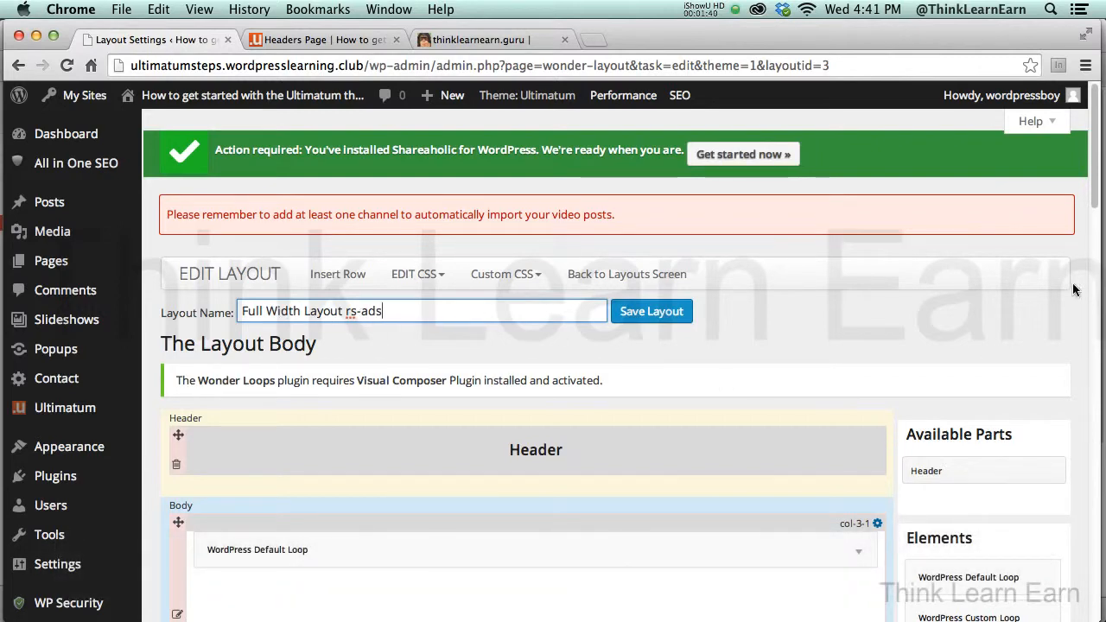
Insert a two-column row with 75% and 25% widths into the layout body
{"action": "mouse_move", "coordinate": [1095, 199]}
{"action": "left_mouse_down"}
{"action": "mouse_move", "coordinate": [1095, 222]}
{"action": "mouse_move", "coordinate": [1096, 207]}
{"action": "left_mouse_up"}
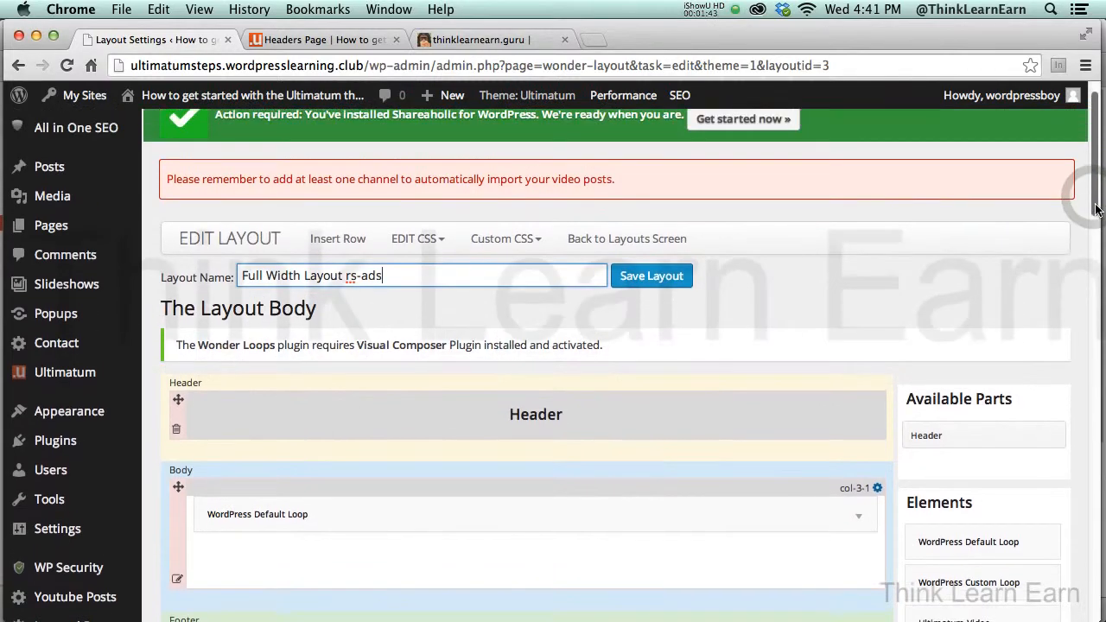
{"action": "left_click", "coordinate": [348, 244]}
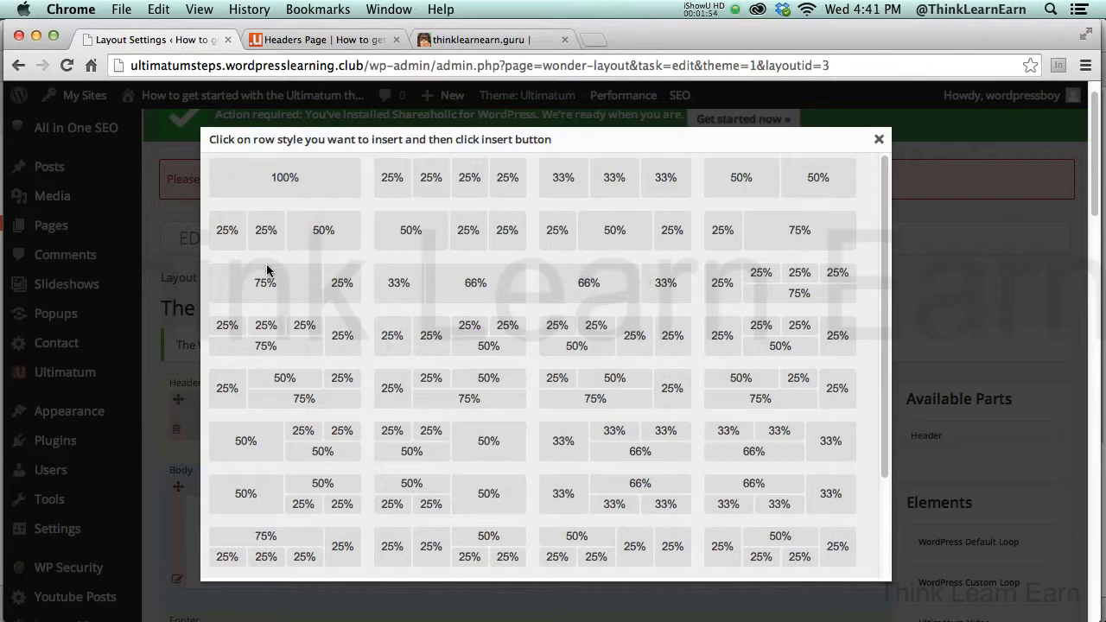
{"action": "left_click", "coordinate": [291, 284]}
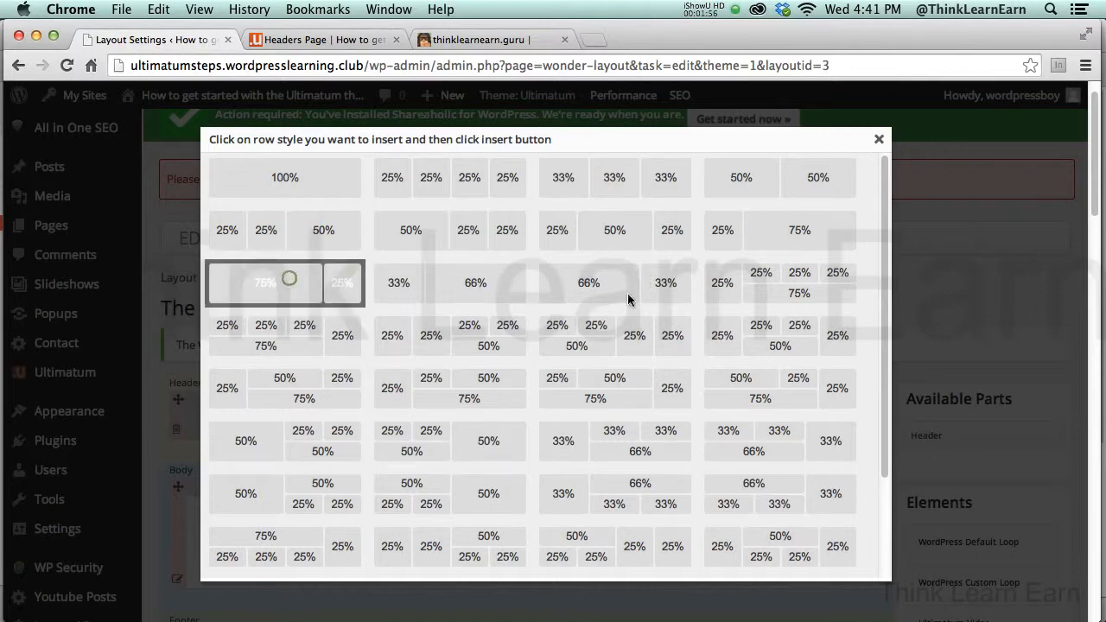
{"action": "left_click_drag", "start_coordinate": [880, 378], "coordinate": [880, 467]}
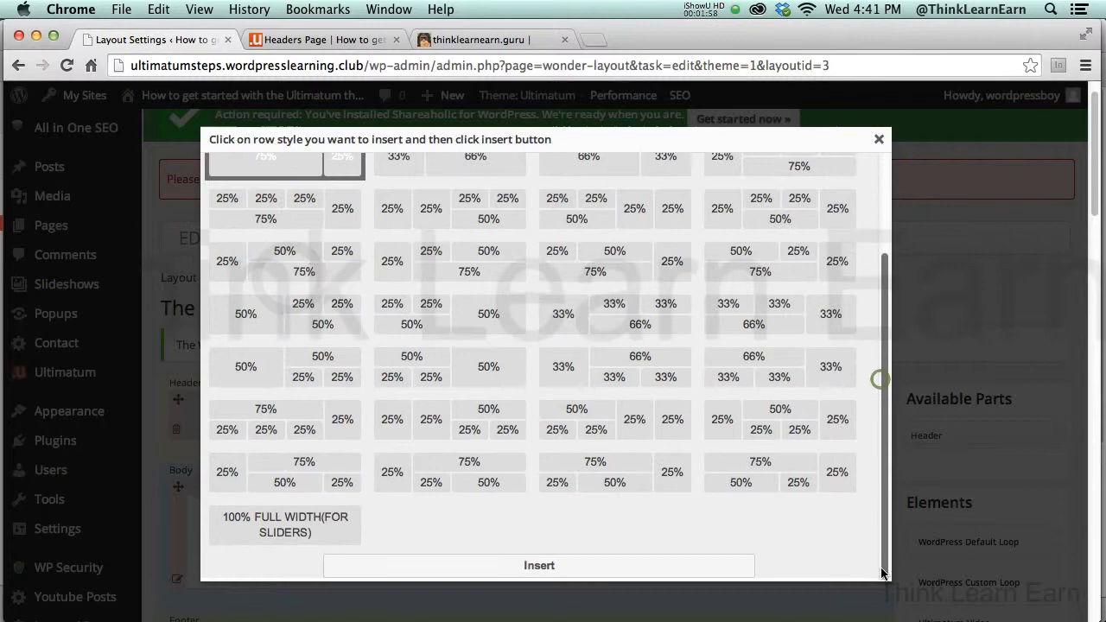
{"action": "left_click", "coordinate": [630, 566]}
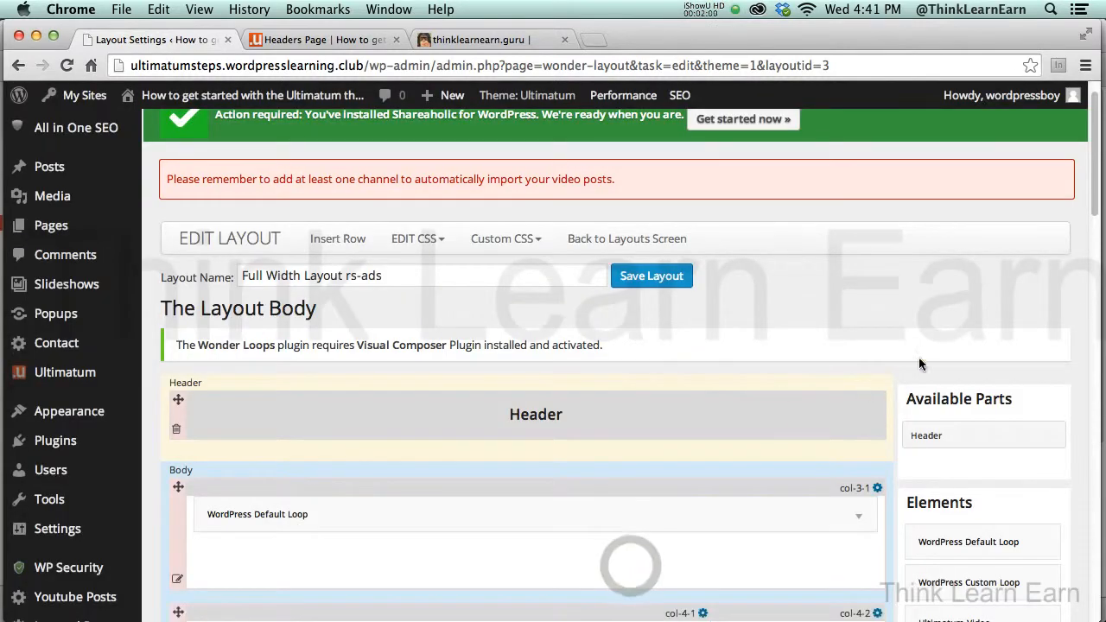
Move the WordPress Default Loop into the 75% column of the new row and delete the emptied single-column row
{"action": "scroll", "coordinate": [1093, 216], "scroll_direction": "down", "scroll_amount": 5}
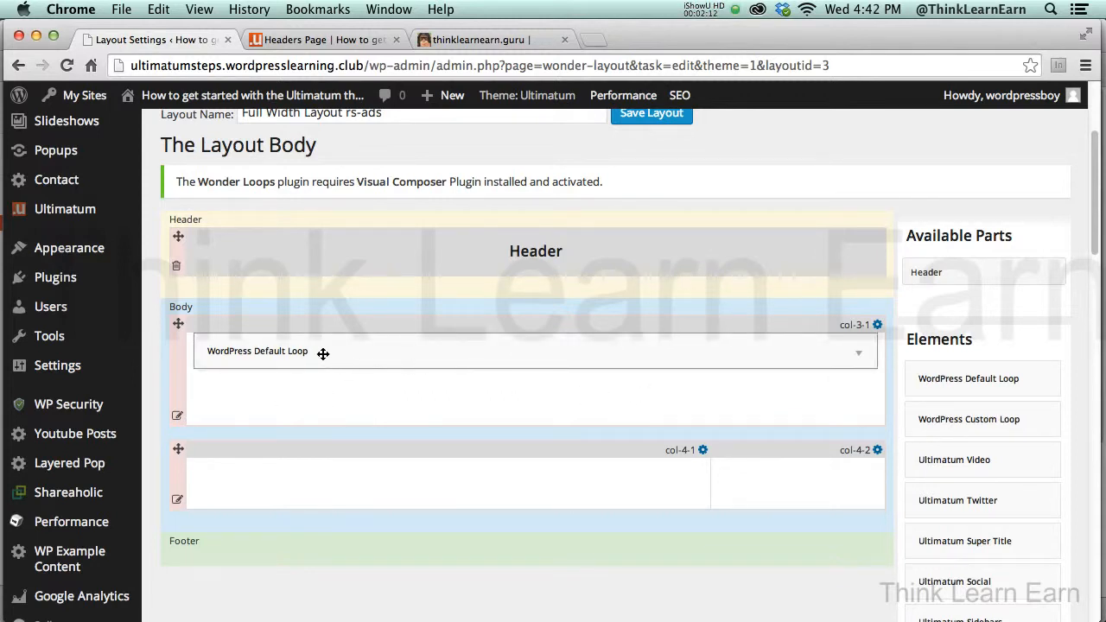
{"action": "left_click_drag", "start_coordinate": [323, 355], "coordinate": [329, 461]}
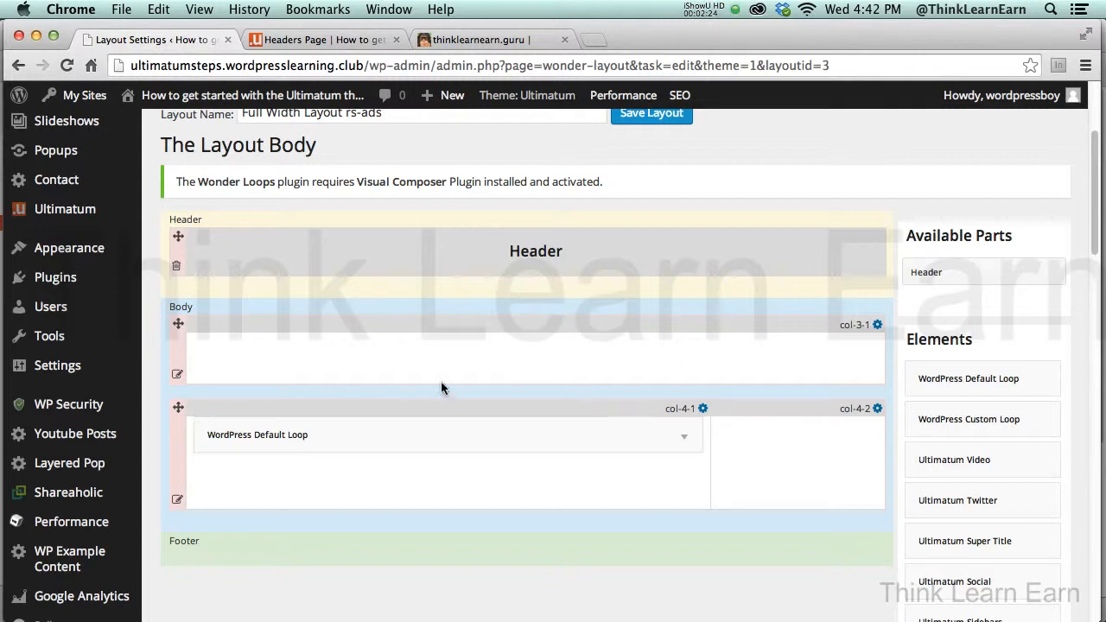
{"action": "mouse_move", "coordinate": [177, 375]}
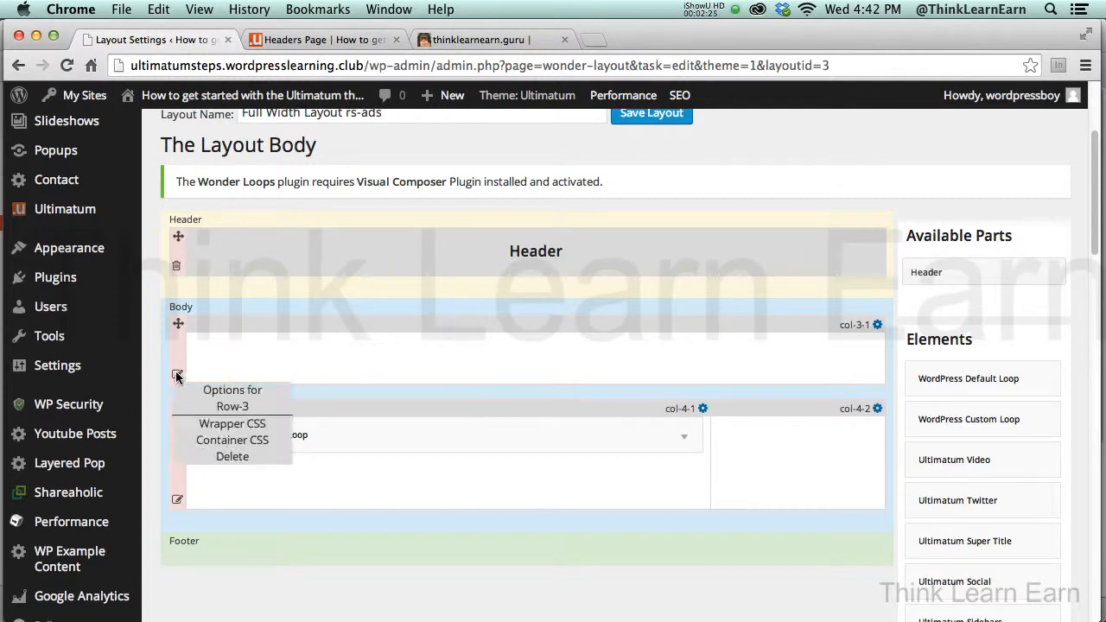
{"action": "left_click", "coordinate": [228, 455]}
{"action": "left_click", "coordinate": [683, 251]}
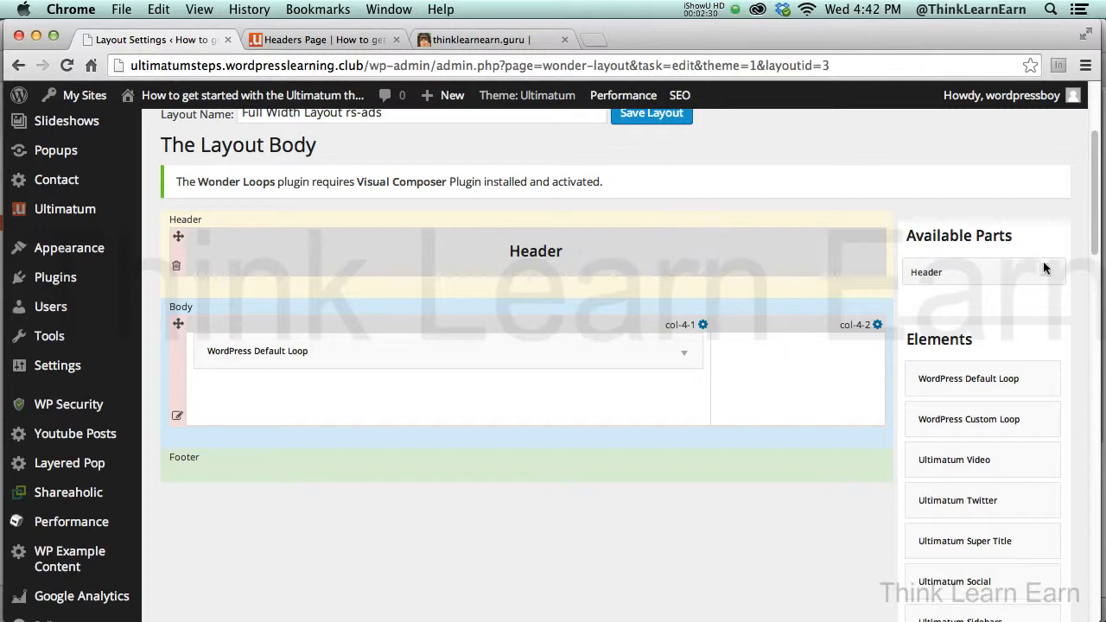
Insert a "100% Full Width (for sliders)" row and move it above the two-column row in the body
{"action": "left_click_drag", "start_coordinate": [1094, 242], "coordinate": [1096, 222]}
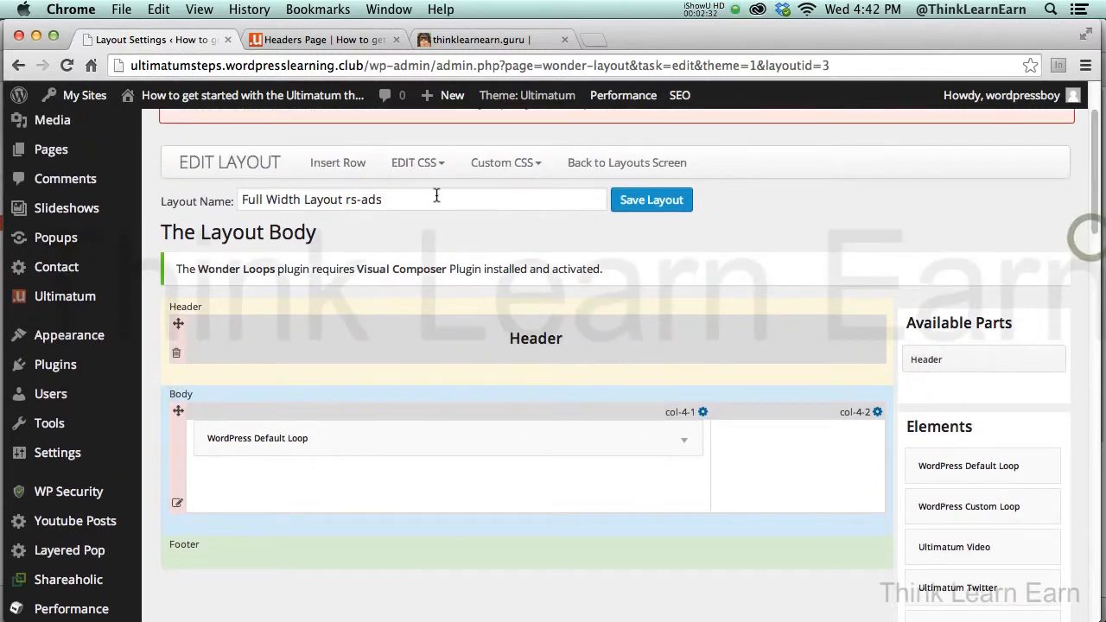
{"action": "left_click", "coordinate": [351, 164]}
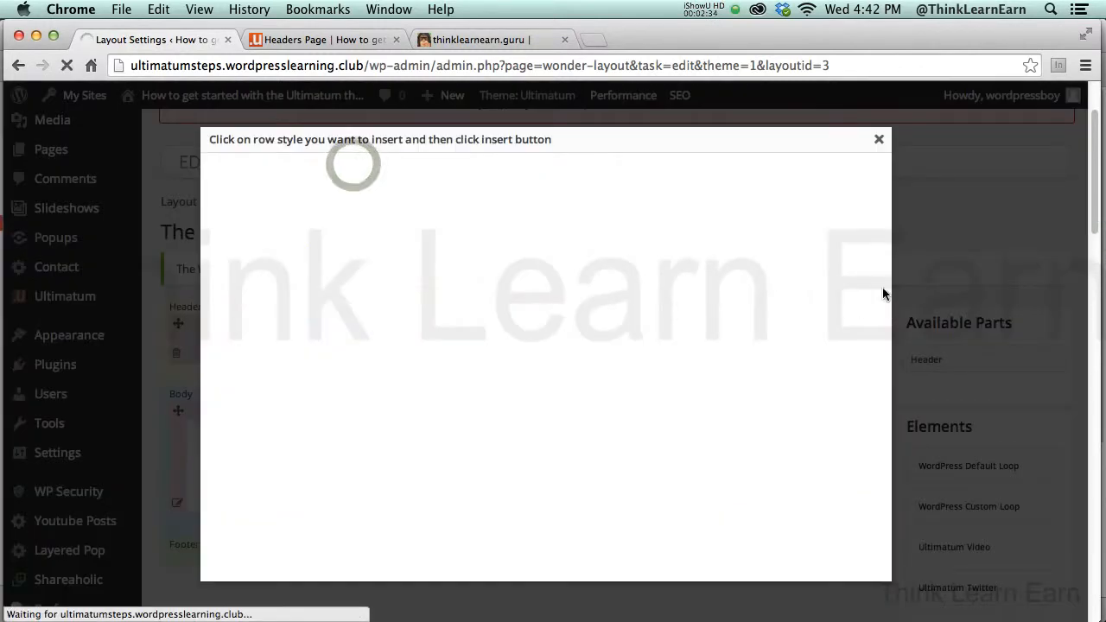
{"action": "scroll", "coordinate": [882, 401], "scroll_direction": "down", "scroll_amount": 2}
{"action": "scroll", "coordinate": [882, 402], "scroll_direction": "down", "scroll_amount": 3}
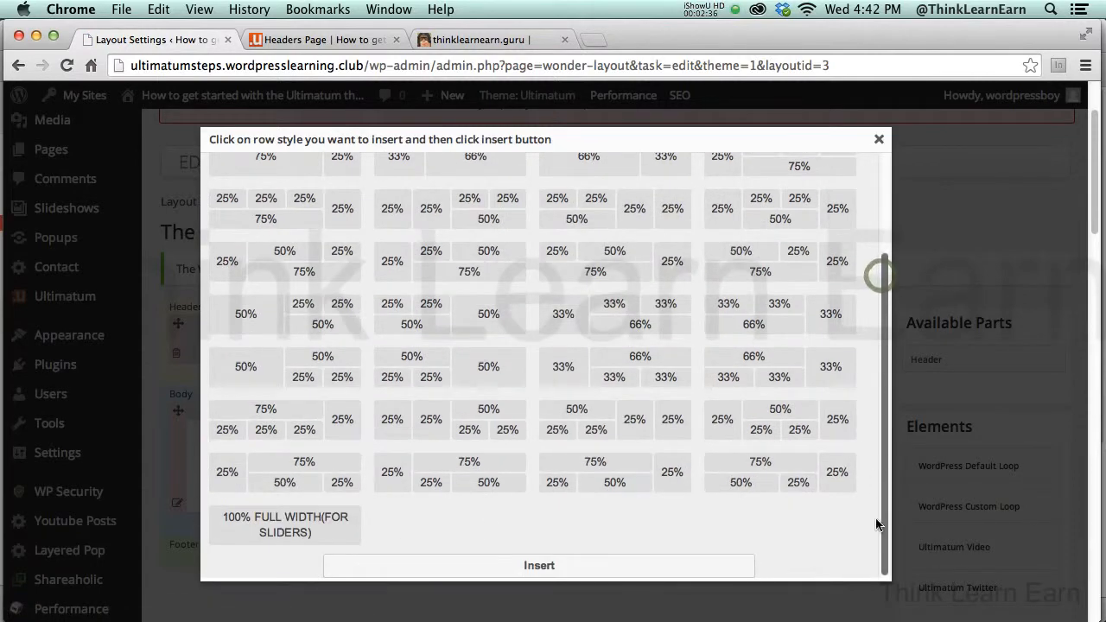
{"action": "left_click", "coordinate": [292, 525]}
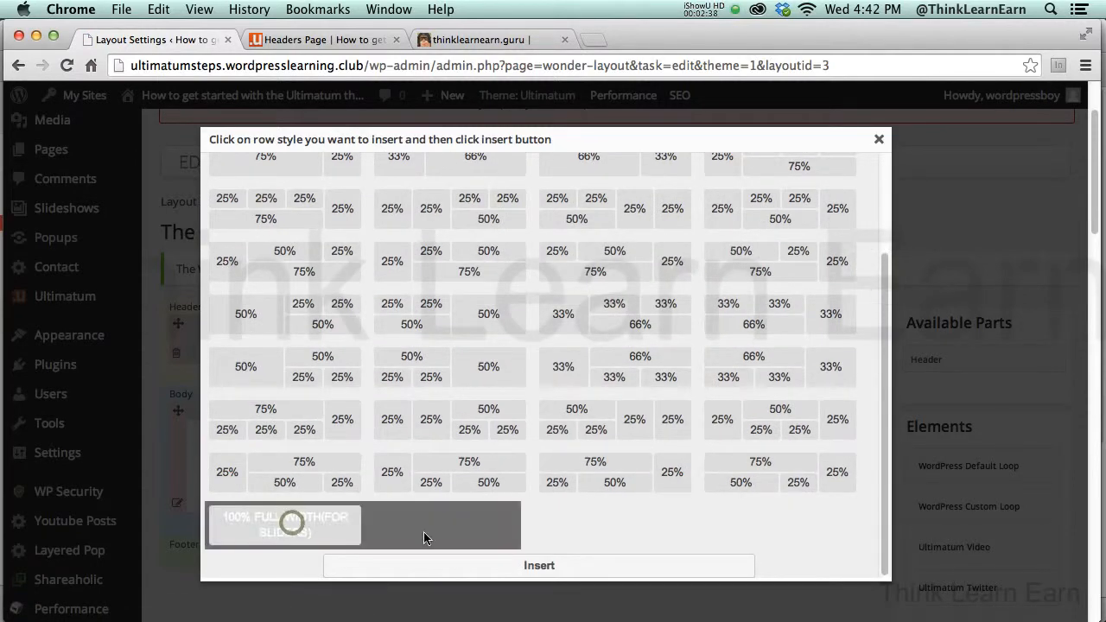
{"action": "left_click", "coordinate": [515, 566]}
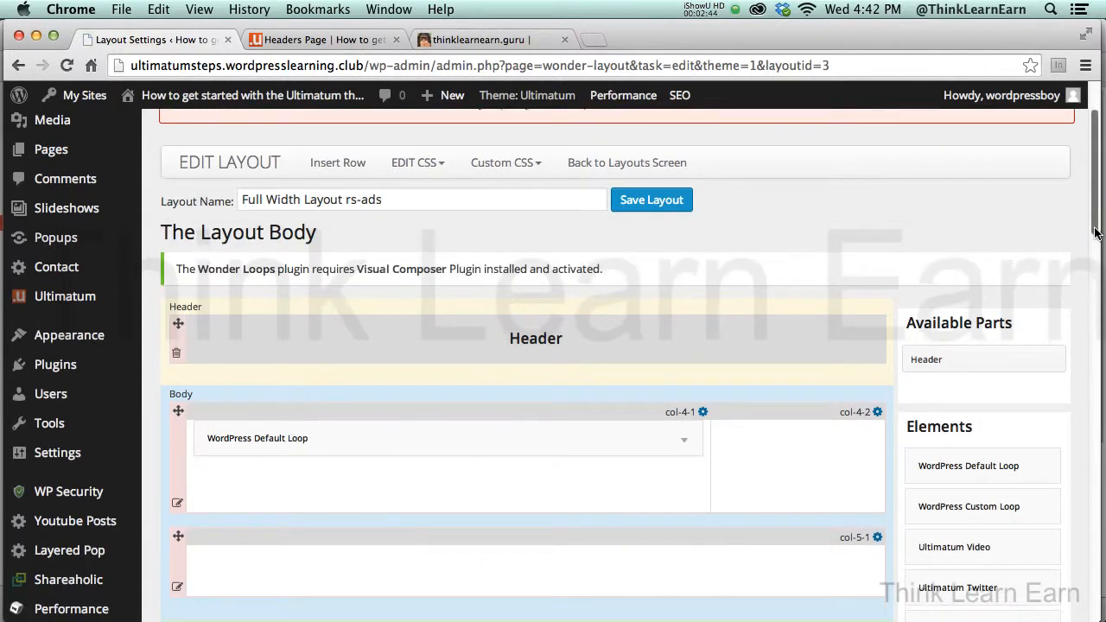
{"action": "scroll", "coordinate": [1095, 233], "scroll_direction": "down", "scroll_amount": 3}
{"action": "left_click_drag", "start_coordinate": [178, 438], "coordinate": [185, 311]}
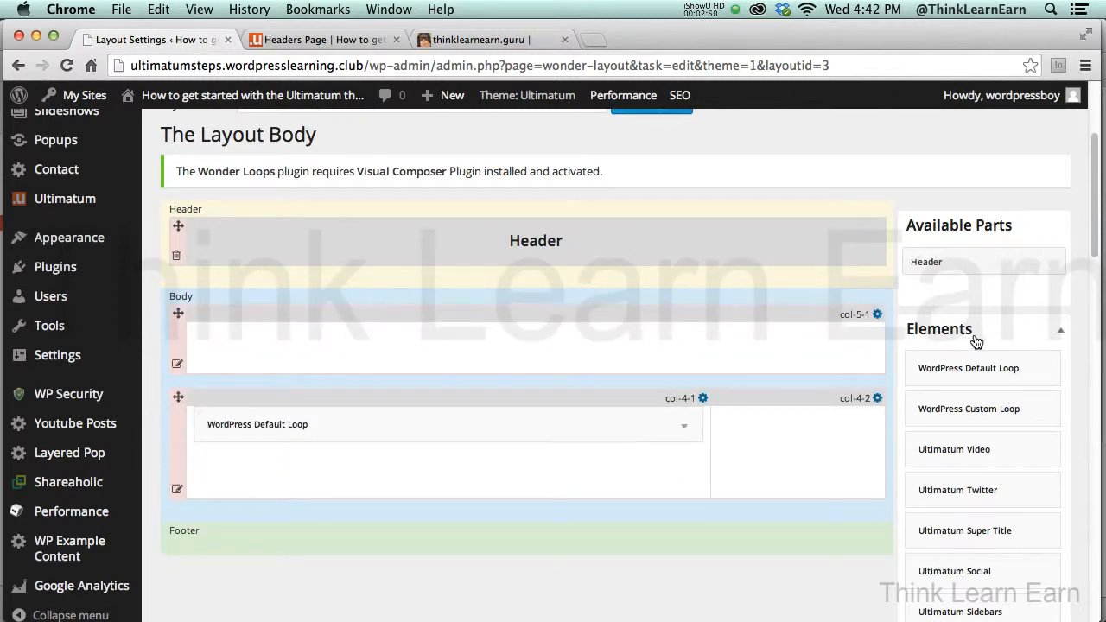
Look through the list of available elements that can be placed in the layout rows
{"action": "scroll", "coordinate": [1095, 261], "scroll_direction": "down", "scroll_amount": 4}
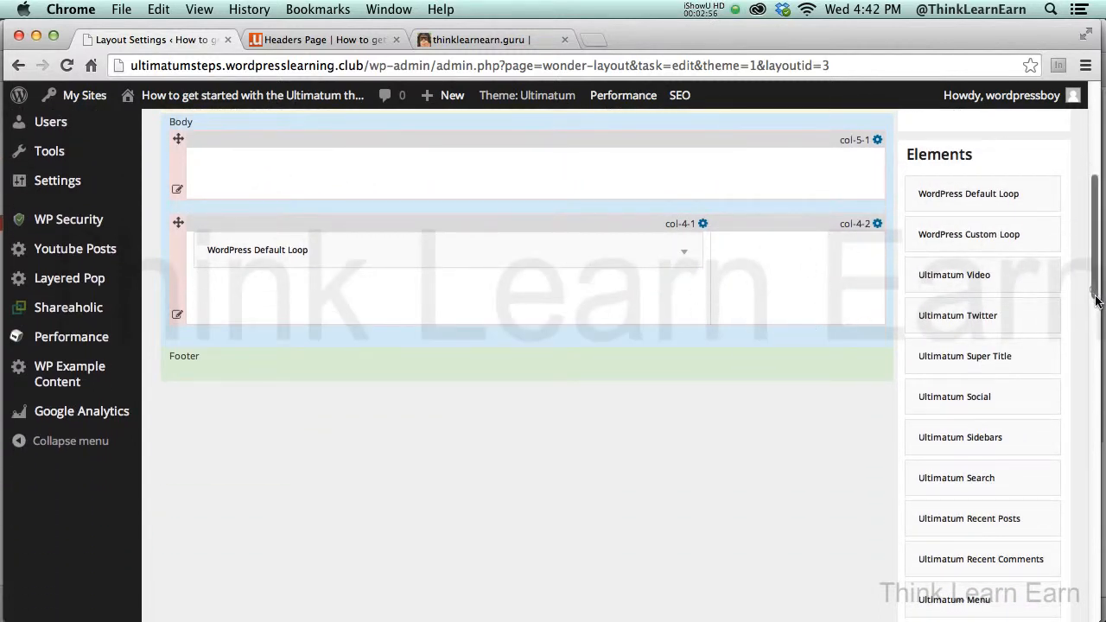
{"action": "scroll", "coordinate": [1096, 300], "scroll_direction": "down", "scroll_amount": 8}
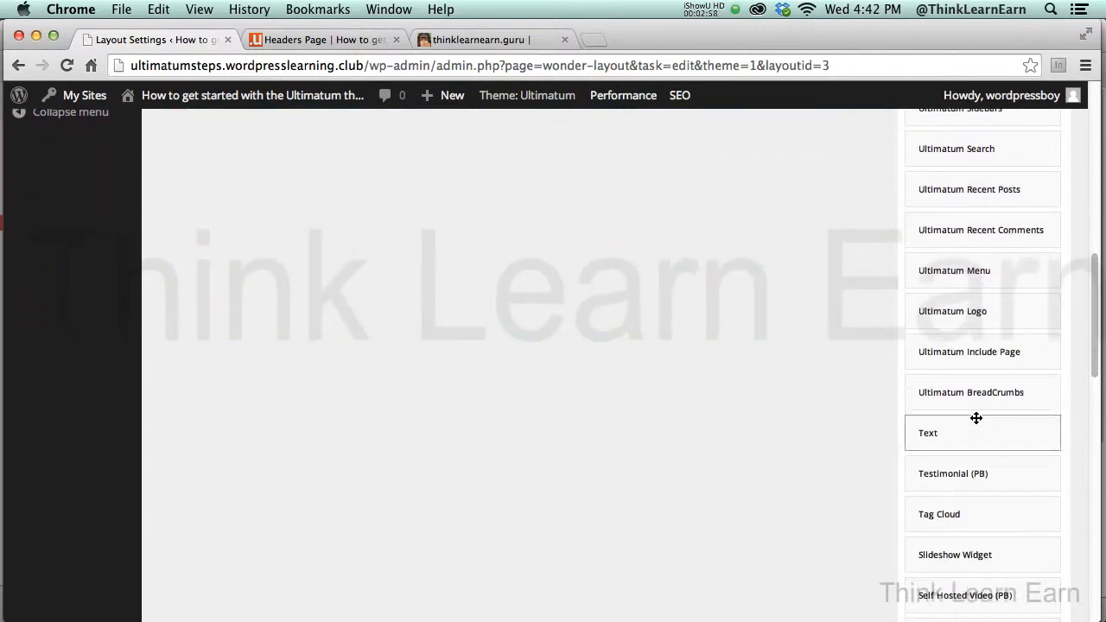
{"action": "scroll", "coordinate": [1094, 354], "scroll_direction": "up", "scroll_amount": 10}
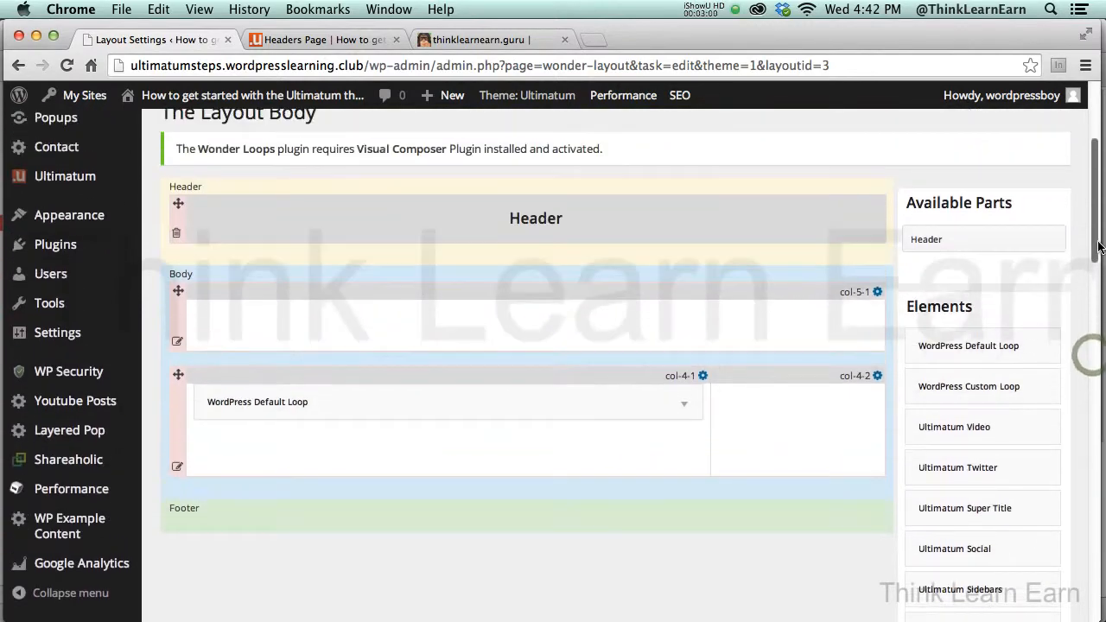
{"action": "scroll", "coordinate": [1099, 303], "scroll_direction": "down", "scroll_amount": 3}
{"action": "scroll", "coordinate": [1099, 303], "scroll_direction": "down", "scroll_amount": 8}
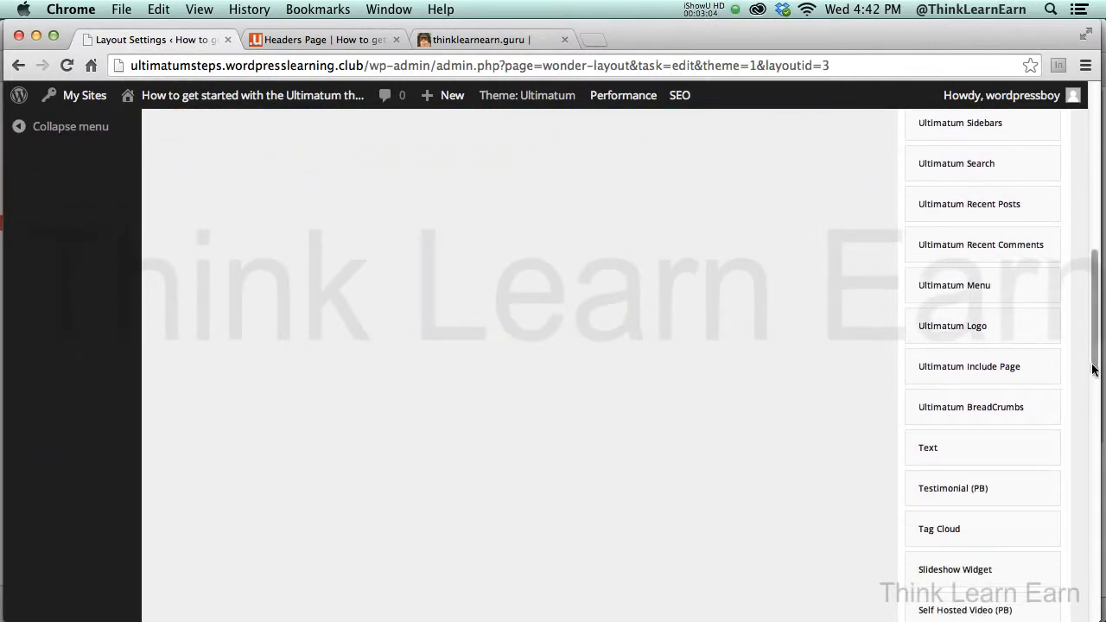
{"action": "scroll", "coordinate": [1093, 231], "scroll_direction": "up", "scroll_amount": 12}
{"action": "scroll", "coordinate": [1093, 231], "scroll_direction": "up", "scroll_amount": 2}
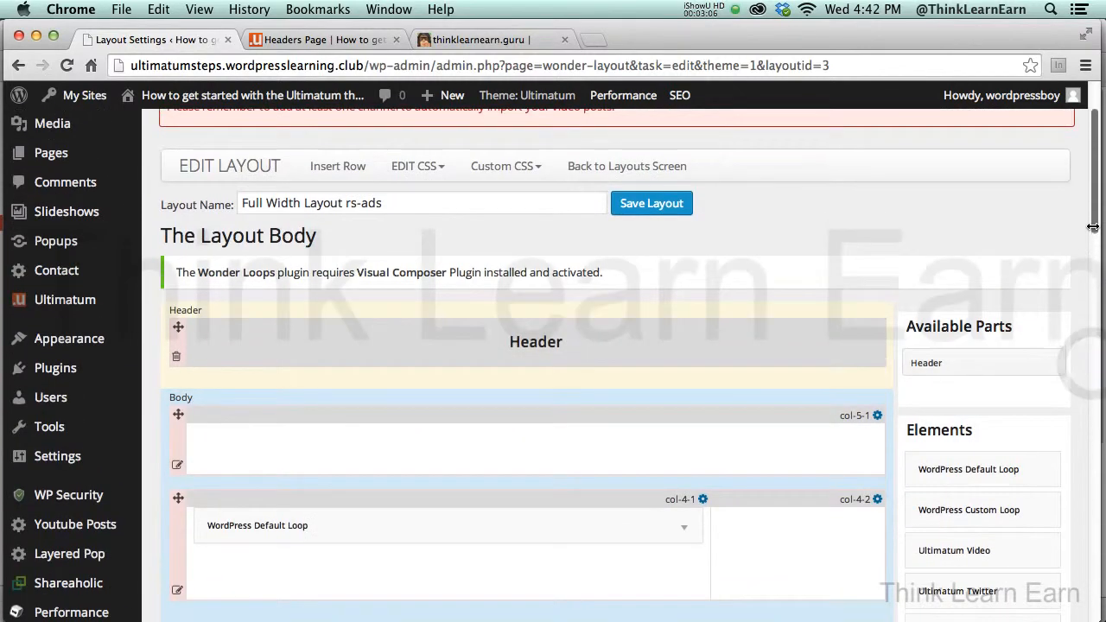
{"action": "scroll", "coordinate": [1094, 231], "scroll_direction": "down", "scroll_amount": 5}
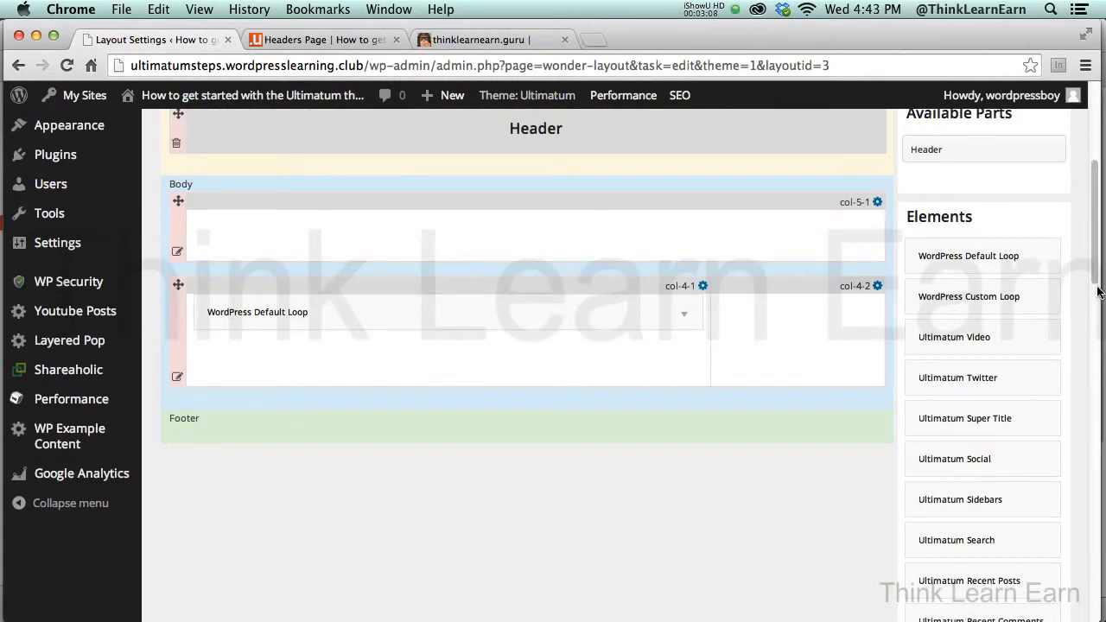
{"action": "scroll", "coordinate": [1094, 274], "scroll_direction": "up", "scroll_amount": 5}
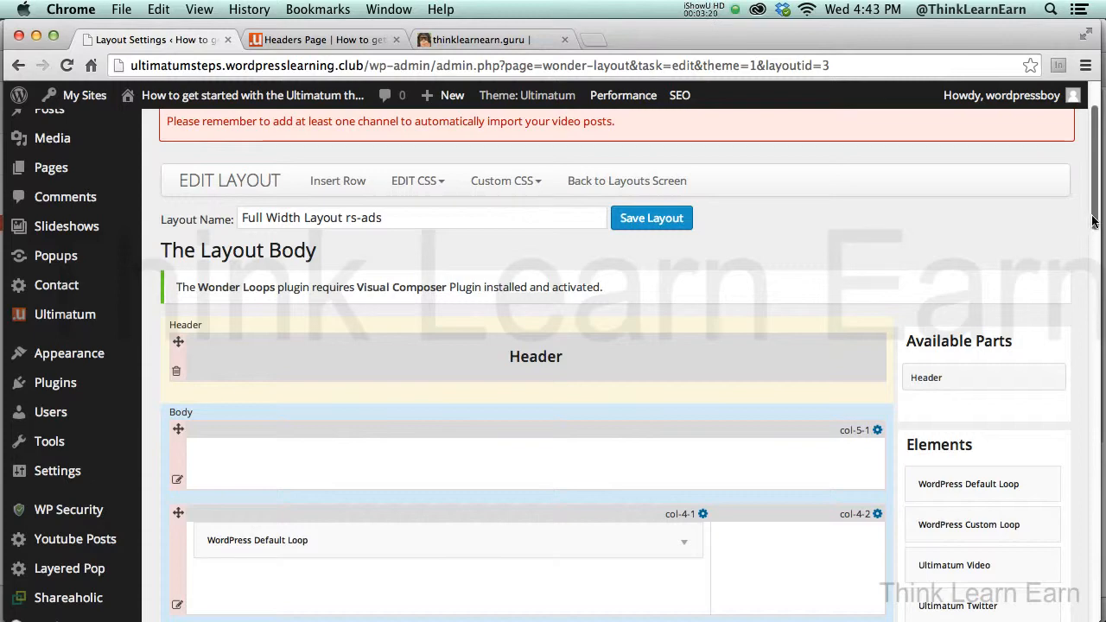
Add the Image (PB) element to the 25% column beside the WordPress Default Loop and save the element
{"action": "left_click_drag", "start_coordinate": [1092, 221], "coordinate": [1094, 458]}
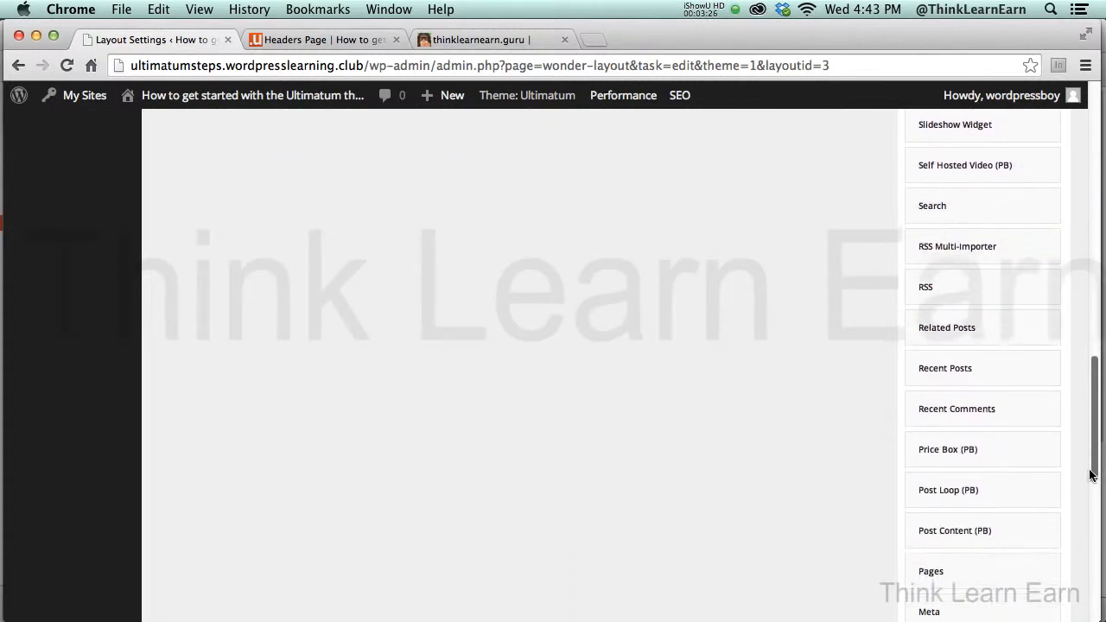
{"action": "left_click_drag", "start_coordinate": [1091, 484], "coordinate": [1089, 375]}
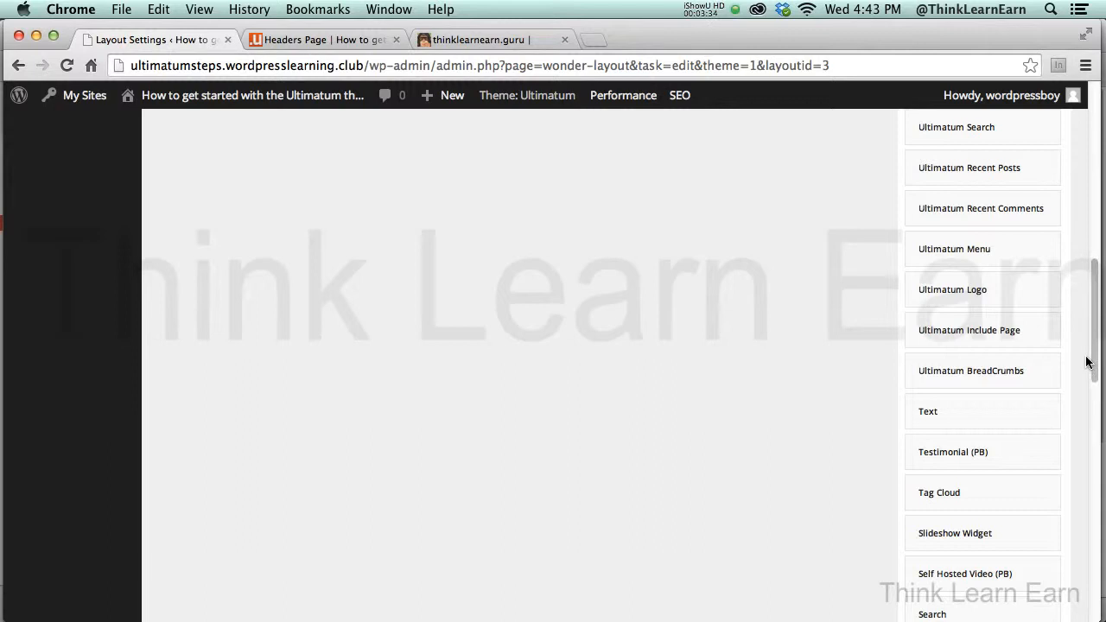
{"action": "left_click_drag", "start_coordinate": [1088, 361], "coordinate": [1095, 486]}
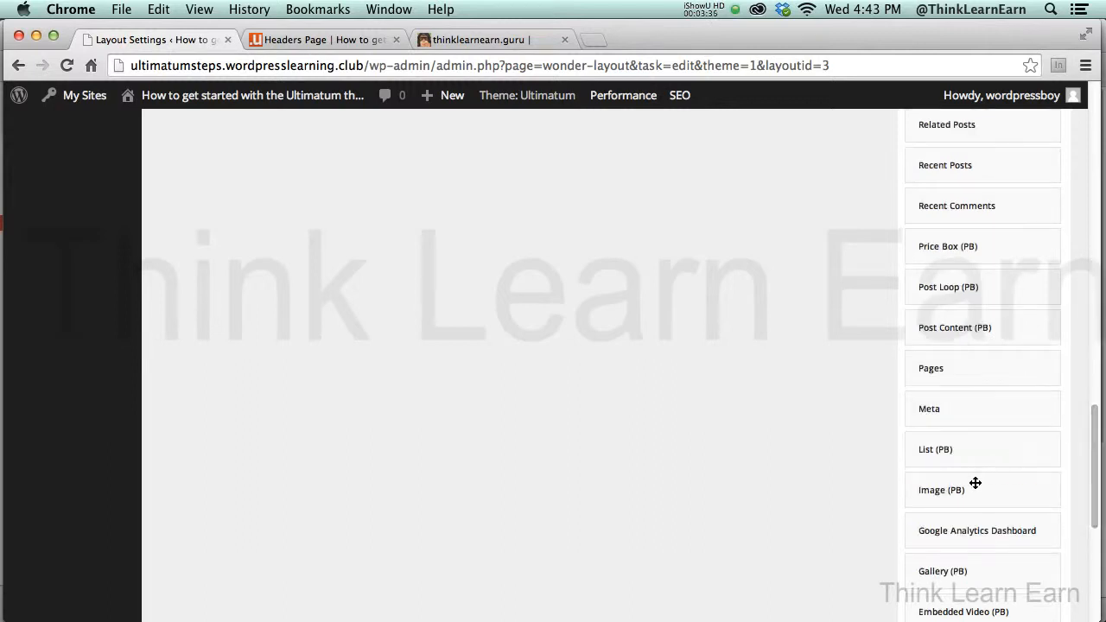
{"action": "left_click_drag", "start_coordinate": [973, 489], "coordinate": [783, 400]}
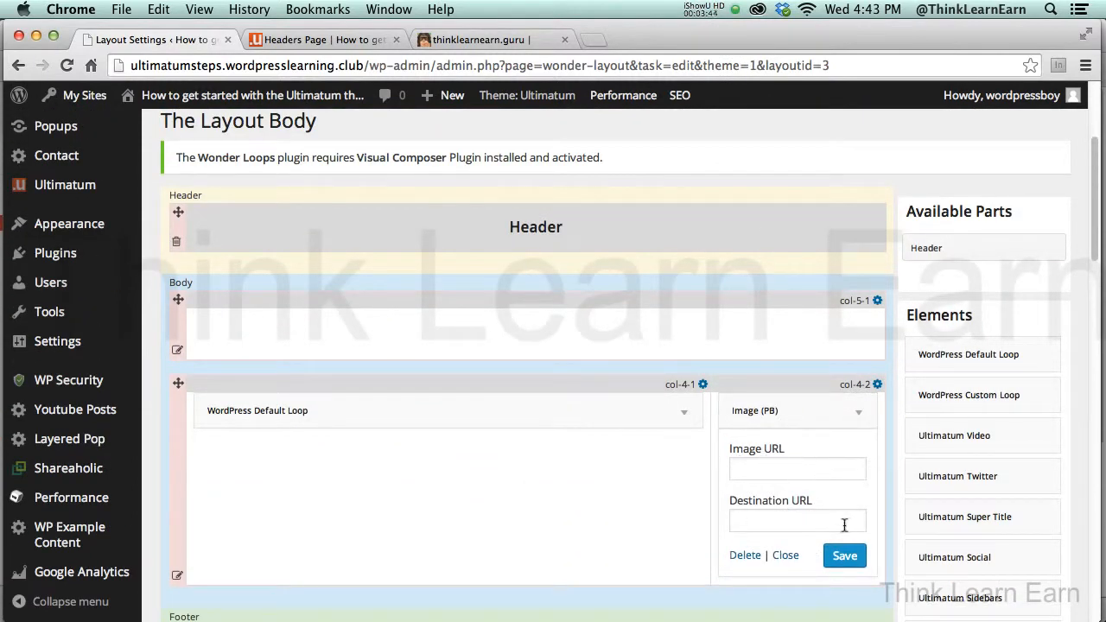
{"action": "left_click", "coordinate": [840, 560]}
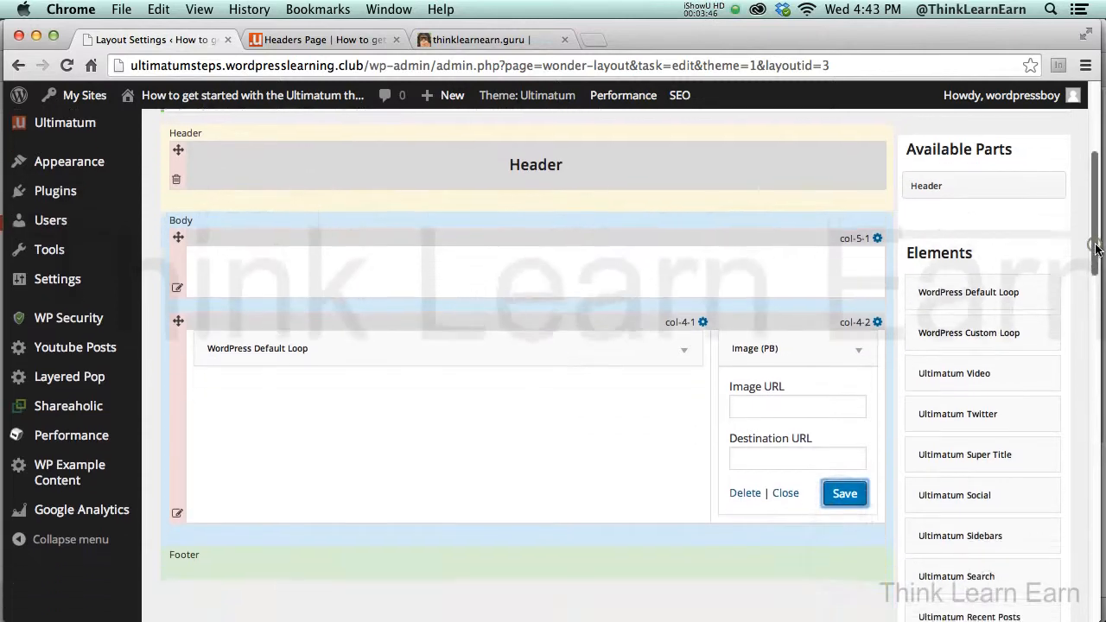
Save the Full Width Layout rs-ads layout and return to the layouts list
{"action": "scroll", "coordinate": [994, 242], "scroll_direction": "up", "scroll_amount": 4}
{"action": "left_click", "coordinate": [669, 230]}
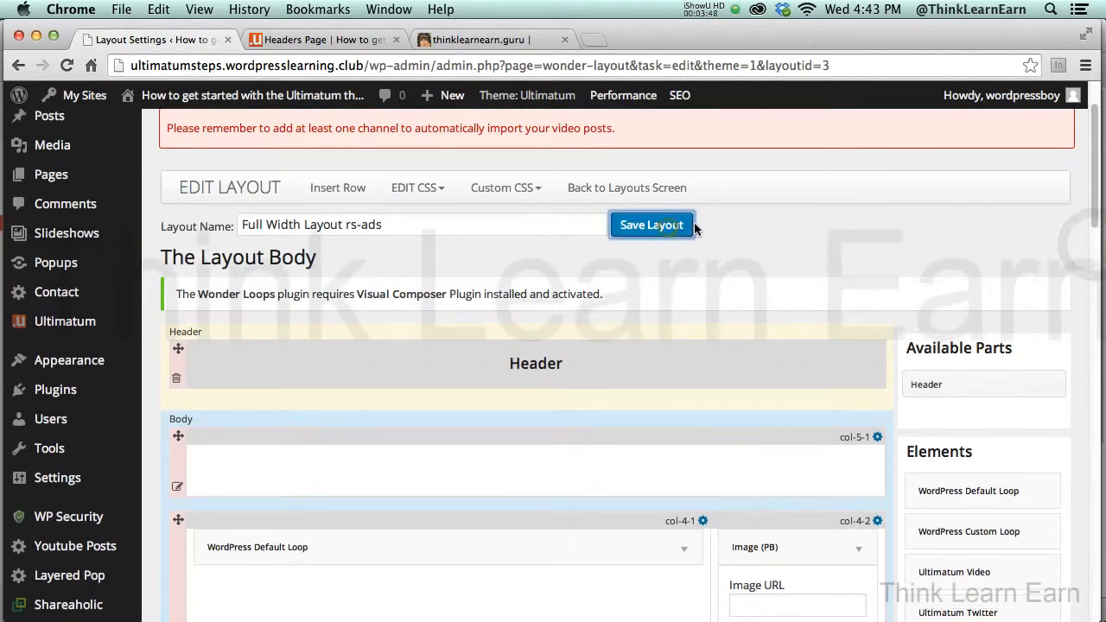
{"action": "left_click", "coordinate": [622, 189]}
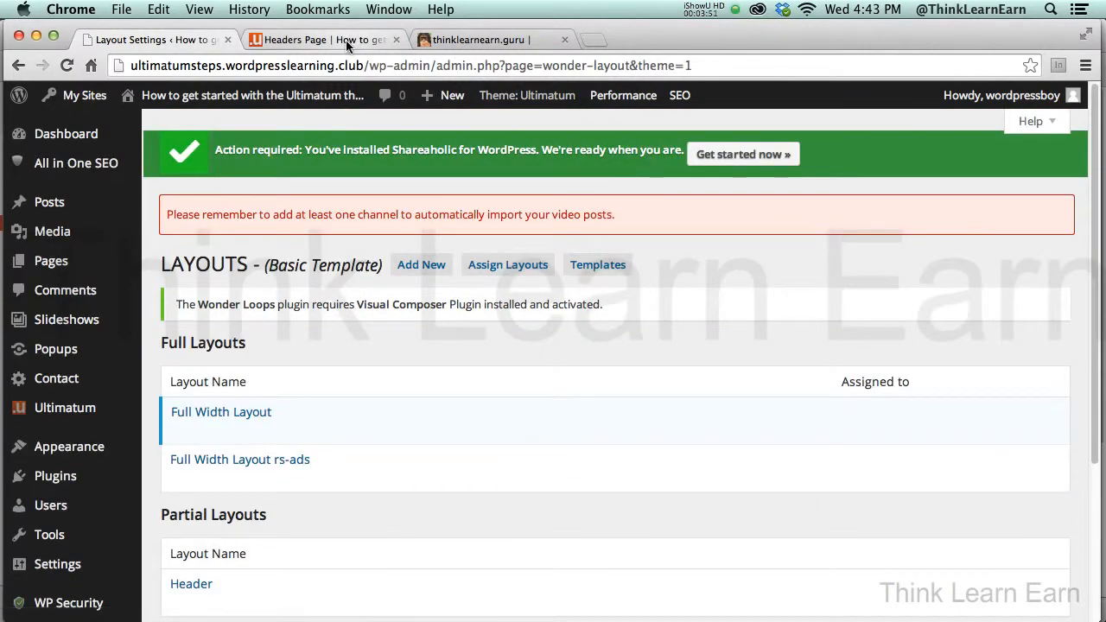
Reload the live Headers Page and check its layout against the Full Width Layout and Full Width Layout rs-ads entries in the layouts list
{"action": "left_click", "coordinate": [346, 40]}
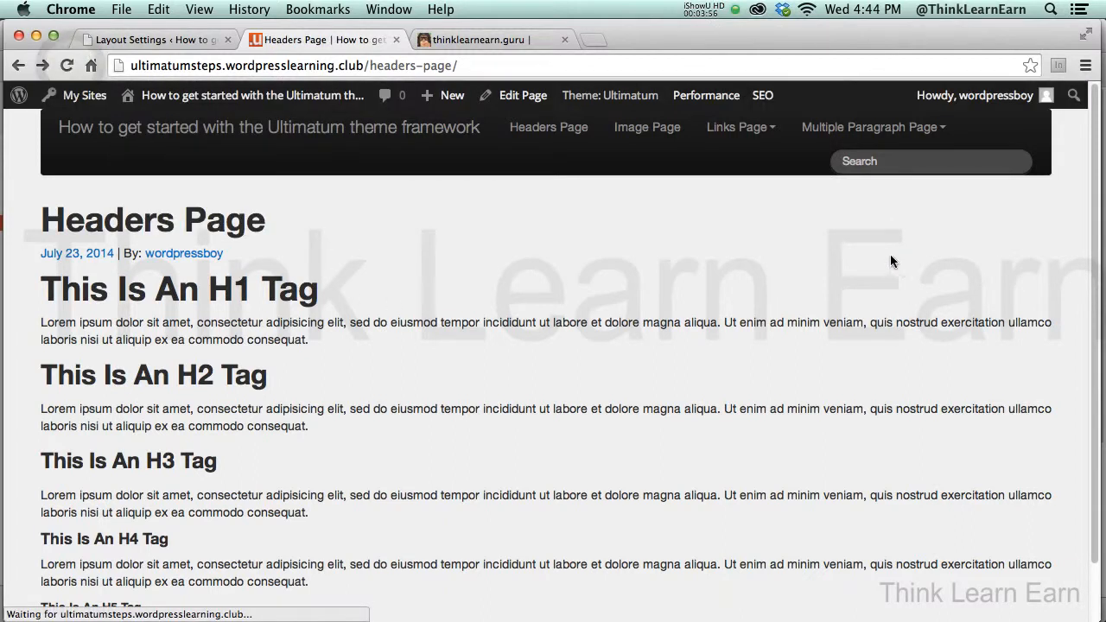
{"action": "left_click", "coordinate": [68, 64]}
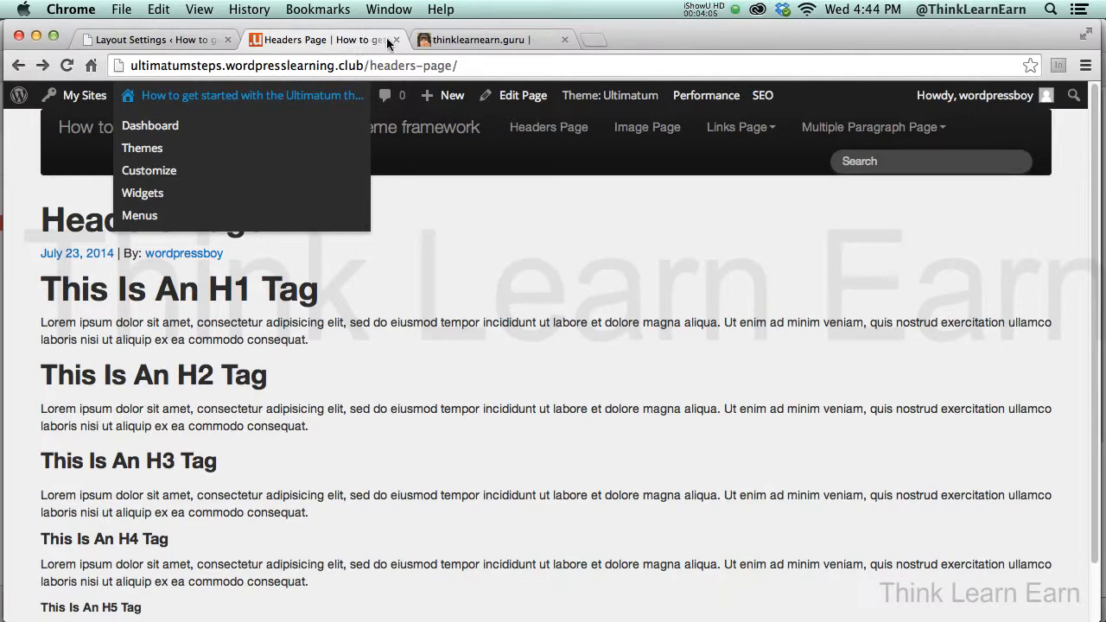
{"action": "left_click", "coordinate": [180, 40]}
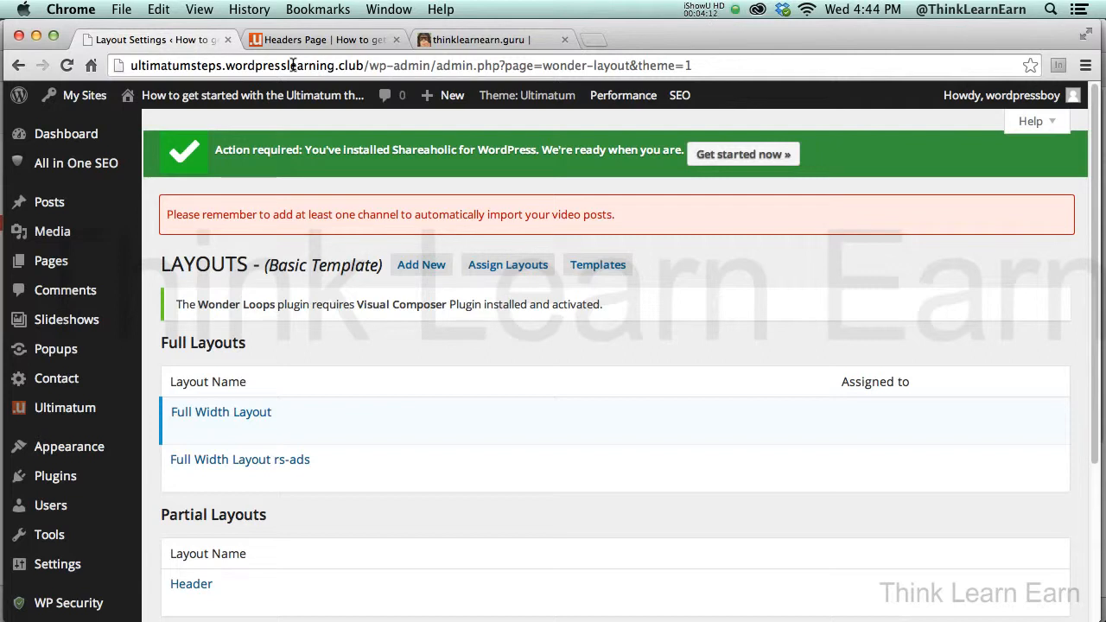
{"action": "mouse_move", "coordinate": [249, 420]}
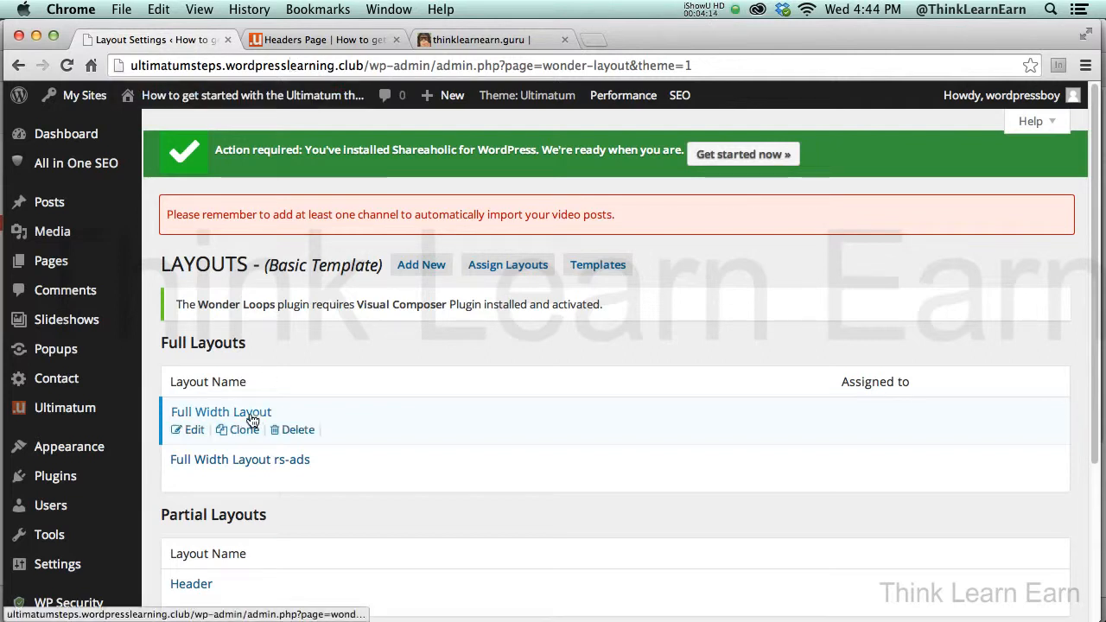
{"action": "mouse_move", "coordinate": [273, 468]}
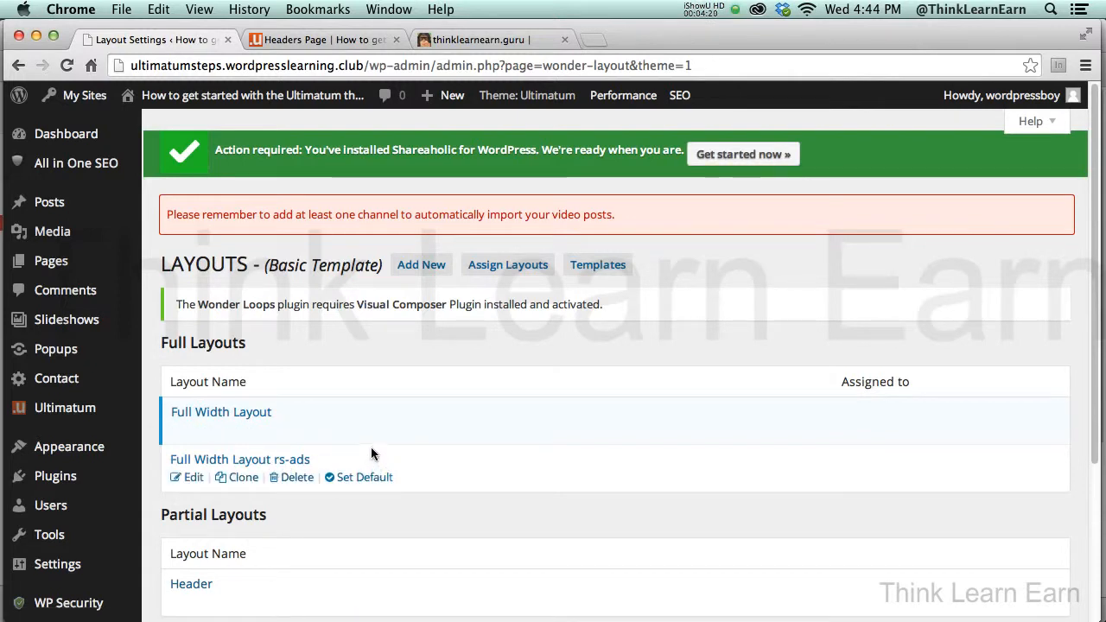
{"action": "left_click", "coordinate": [343, 38]}
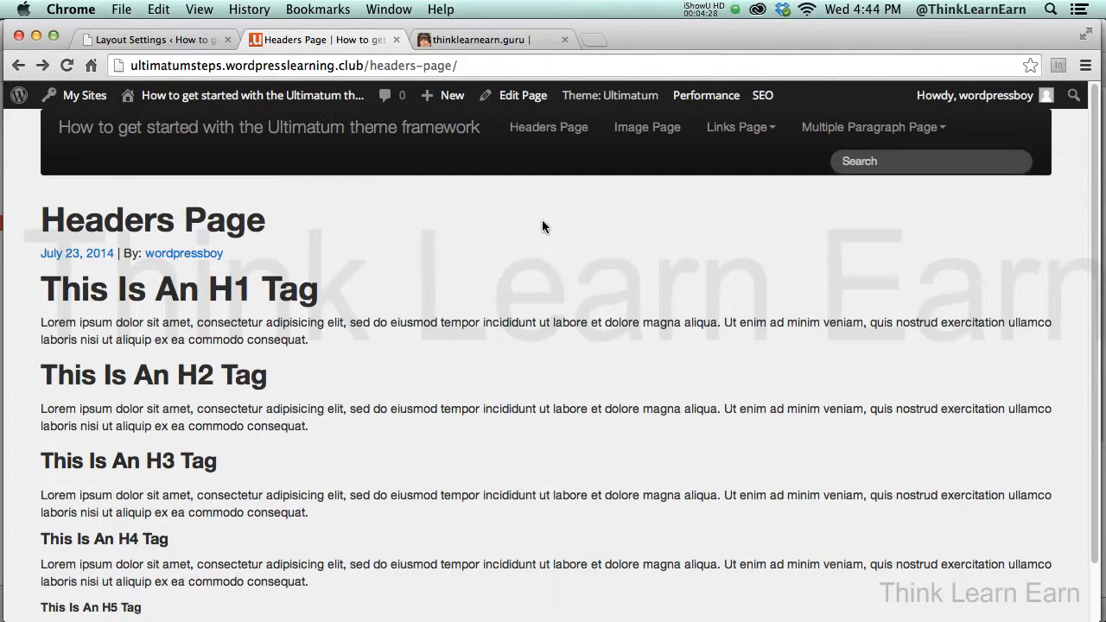
{"action": "left_click", "coordinate": [179, 39]}
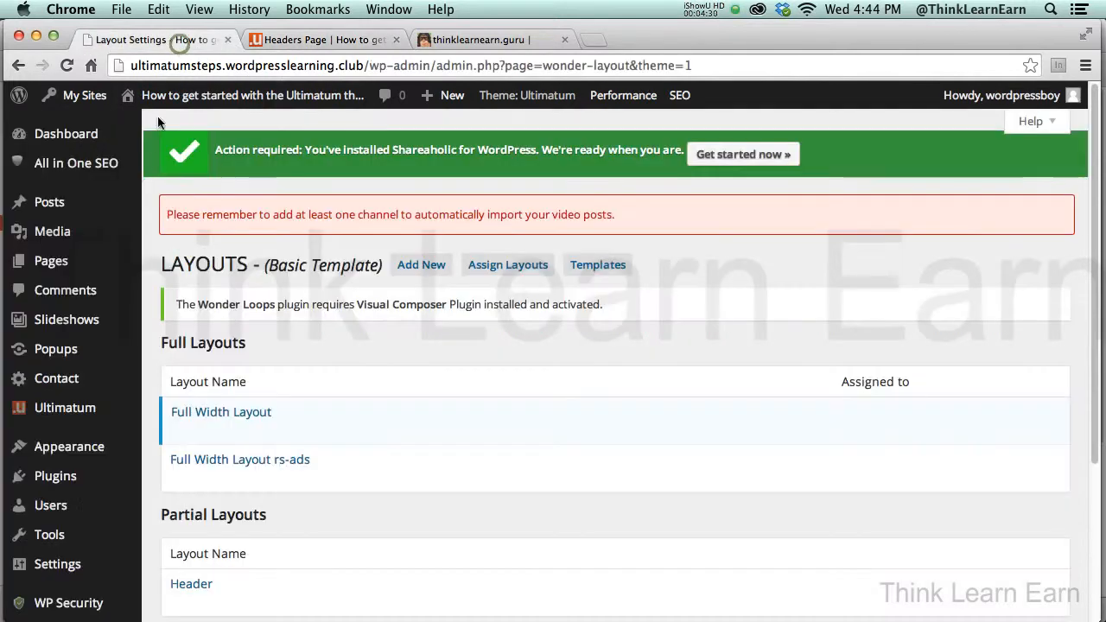
Open the Links Page for editing from the list of all pages
{"action": "mouse_move", "coordinate": [79, 271]}
{"action": "left_click", "coordinate": [175, 263]}
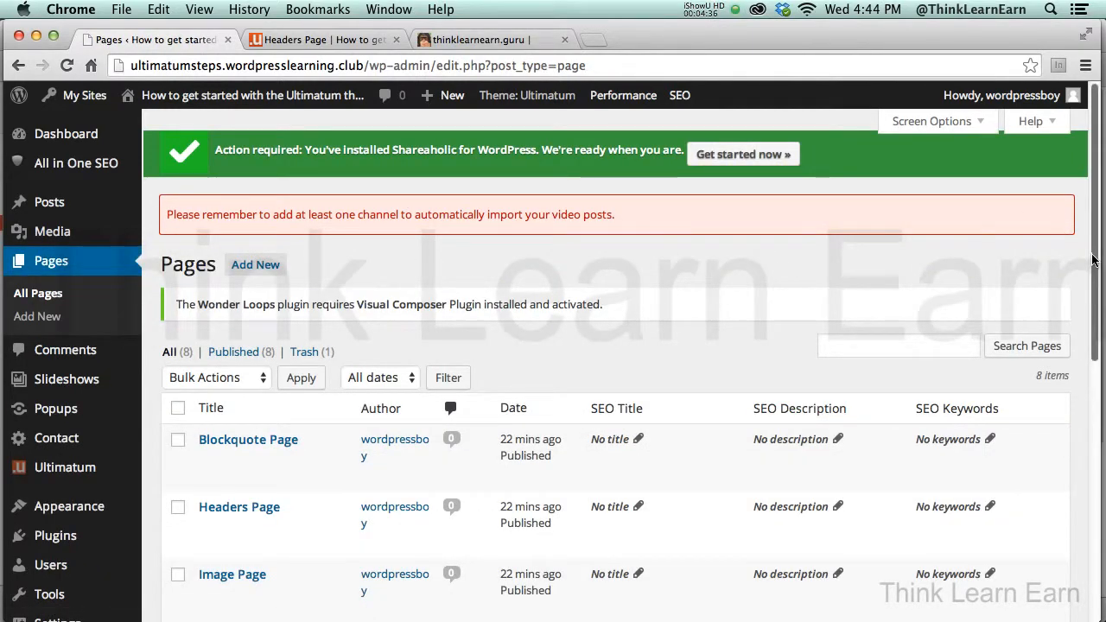
{"action": "left_click_drag", "start_coordinate": [1089, 254], "coordinate": [1081, 387]}
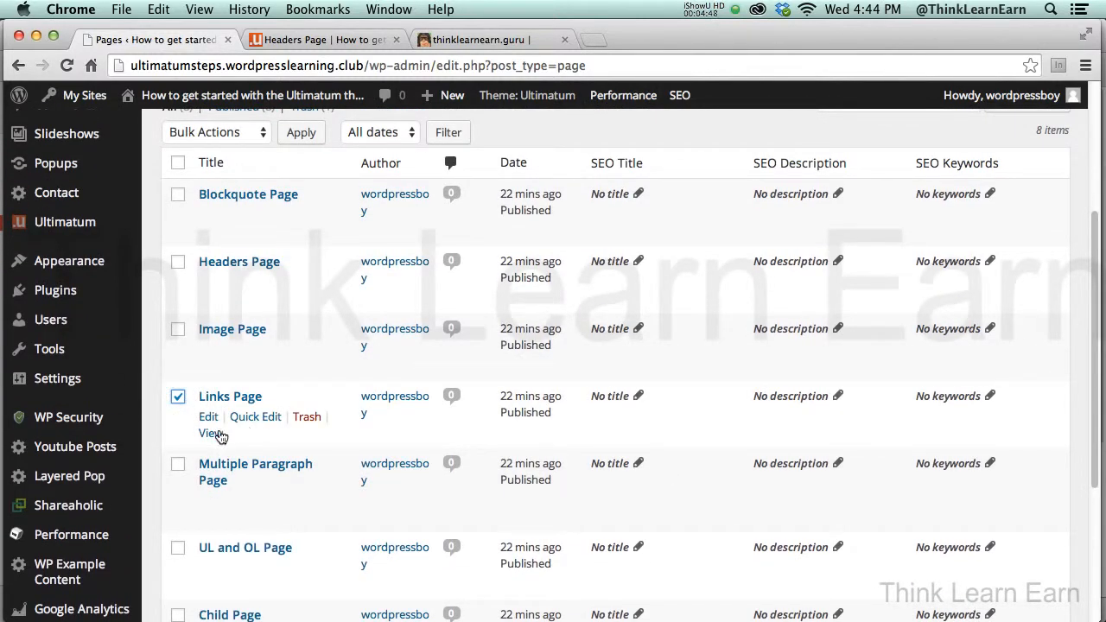
{"action": "left_click", "coordinate": [209, 417]}
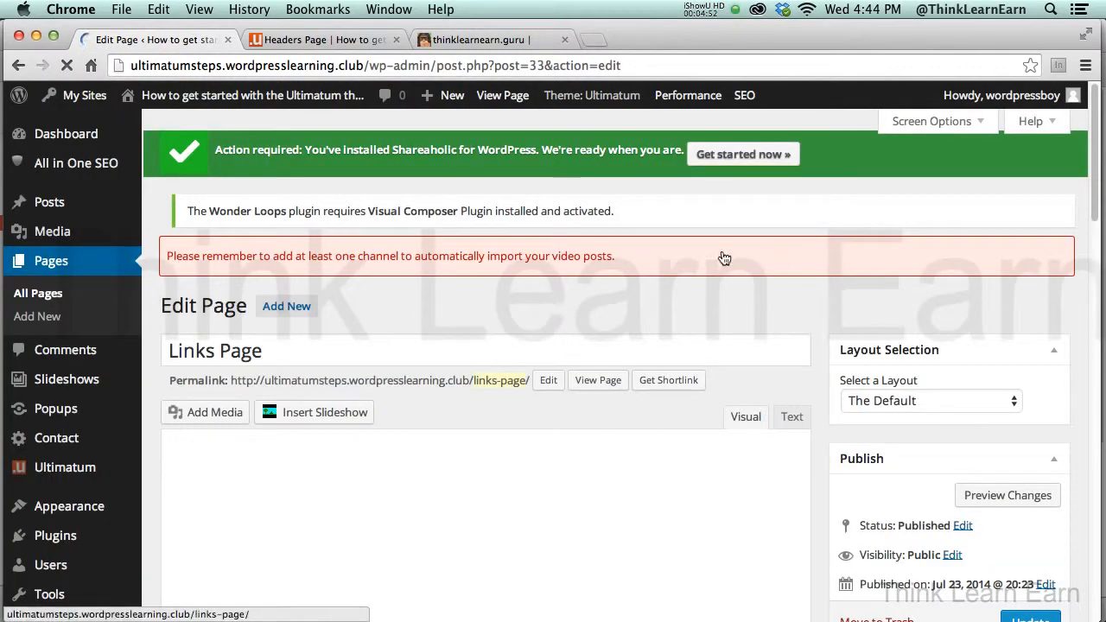
Assign the Full Width Layout rs-ads layout to the Links Page and update the page
{"action": "scroll", "coordinate": [1099, 257], "scroll_direction": "down", "scroll_amount": 1}
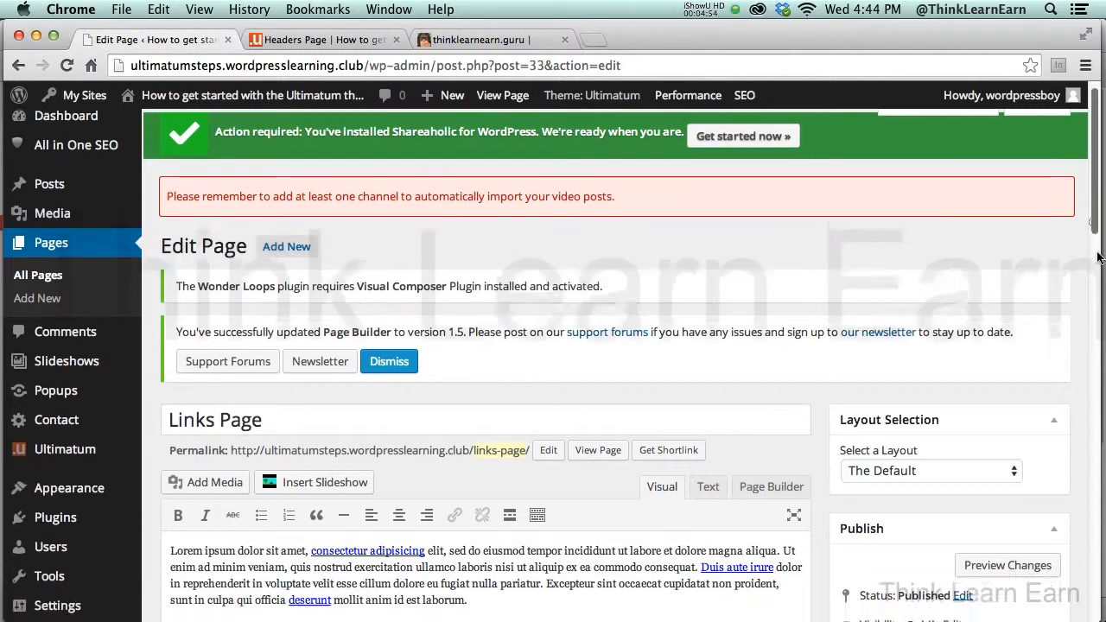
{"action": "scroll", "coordinate": [1098, 257], "scroll_direction": "down", "scroll_amount": 5}
{"action": "left_click", "coordinate": [1005, 232]}
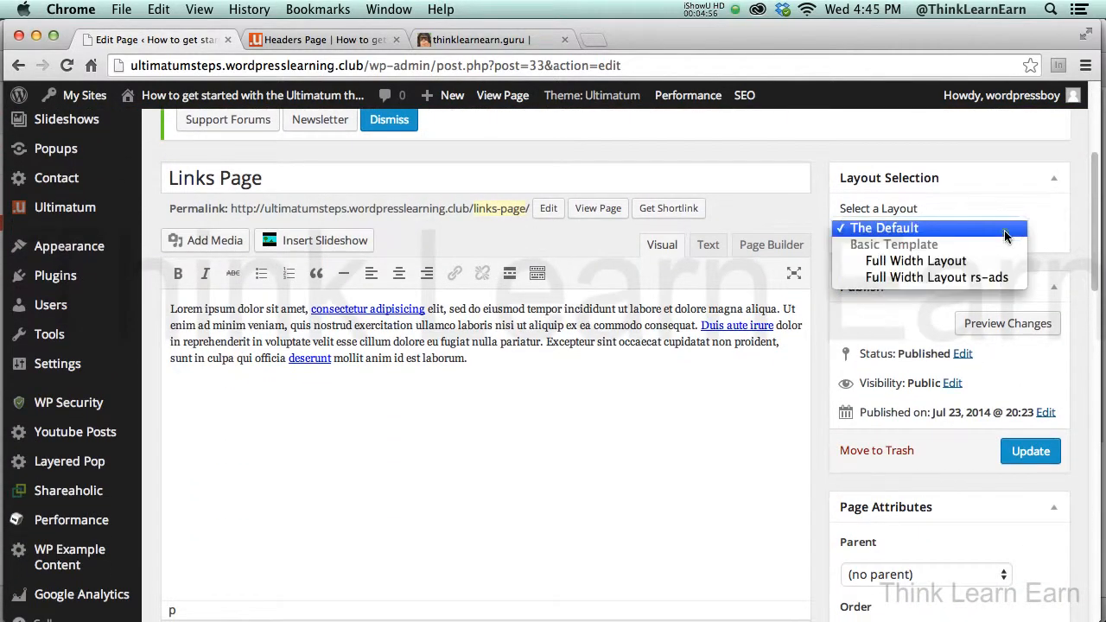
{"action": "left_click", "coordinate": [982, 277]}
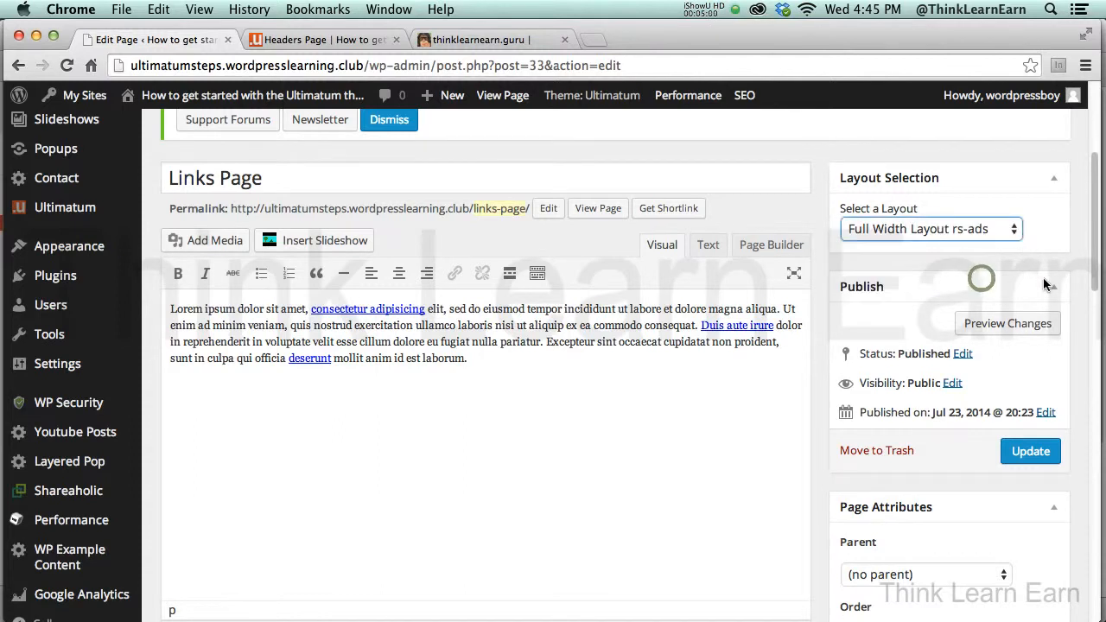
{"action": "scroll", "coordinate": [1097, 261], "scroll_direction": "down", "scroll_amount": 2}
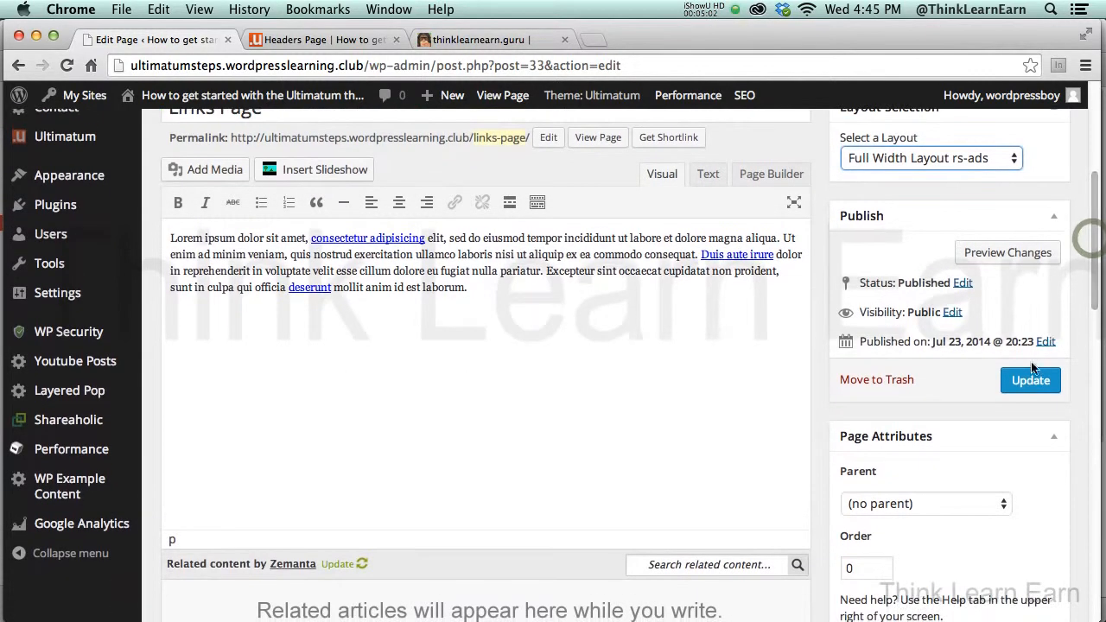
{"action": "left_click", "coordinate": [1030, 382]}
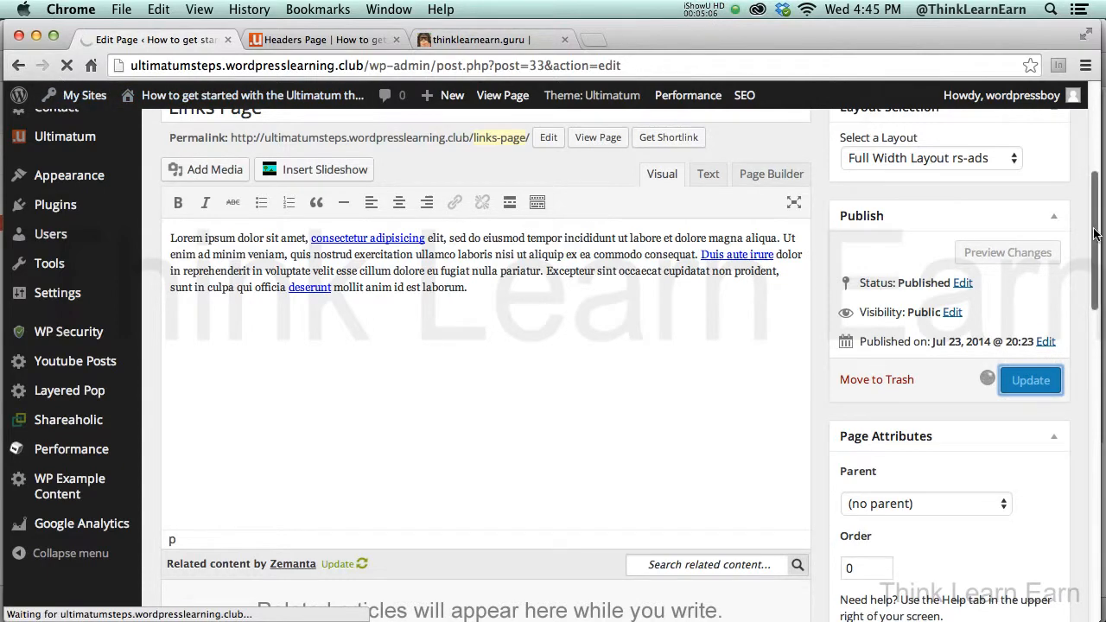
Return to the pages list and open the Multiple Paragraph Page for editing
{"action": "scroll", "coordinate": [1067, 229], "scroll_direction": "up", "scroll_amount": 3}
{"action": "left_click", "coordinate": [19, 67]}
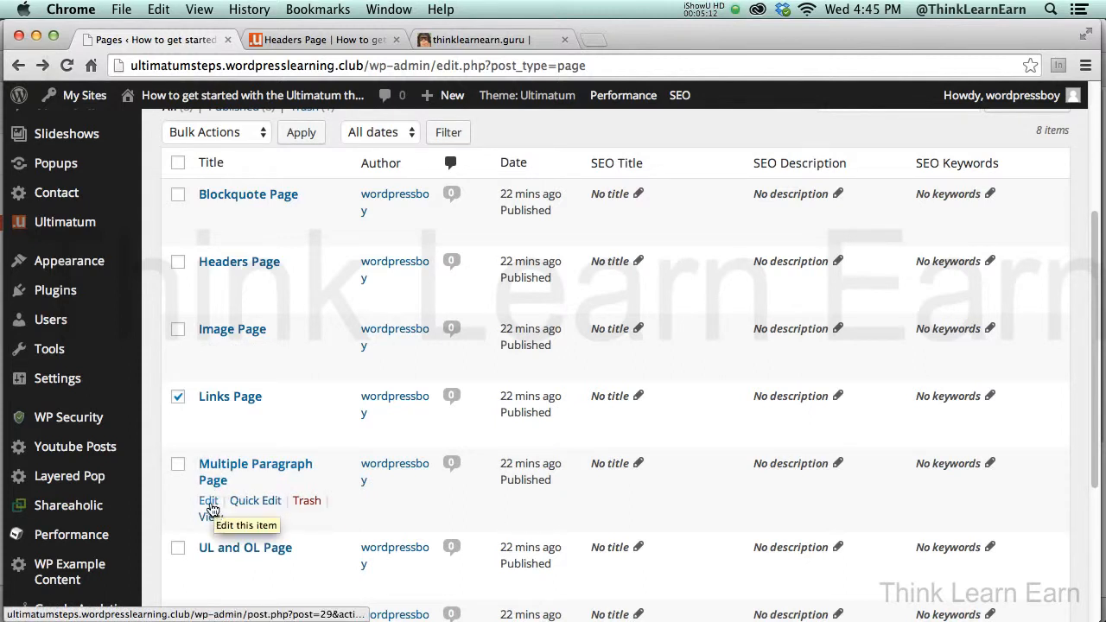
{"action": "left_click", "coordinate": [209, 505]}
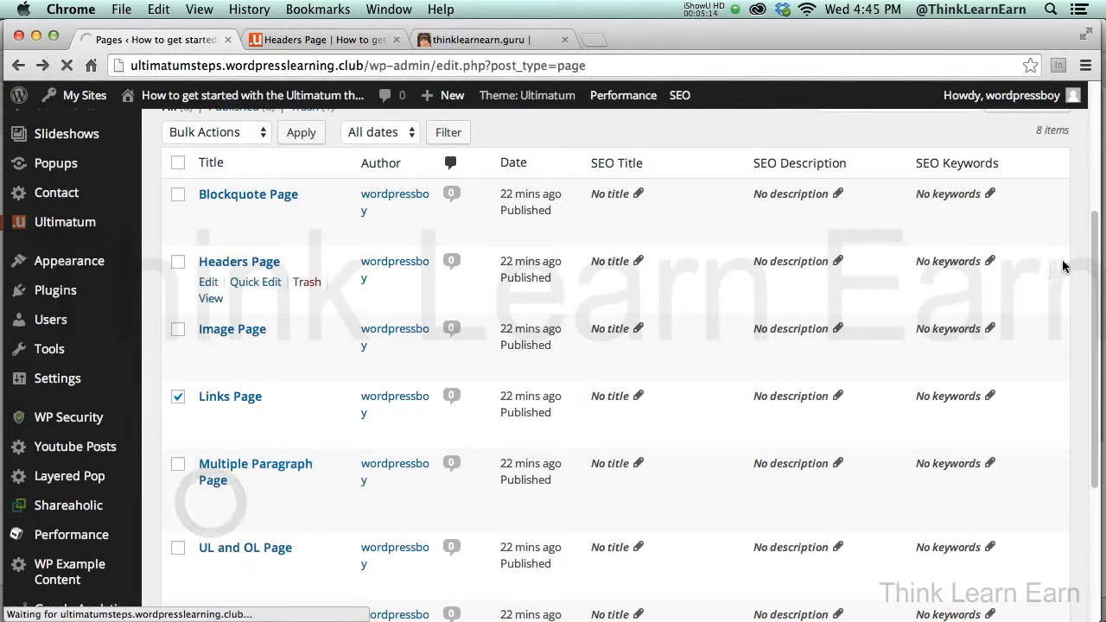
Assign the Full Width Layout rs-ads layout to the Multiple Paragraph Page and update the page
{"action": "scroll", "coordinate": [1096, 256], "scroll_direction": "down", "scroll_amount": 3}
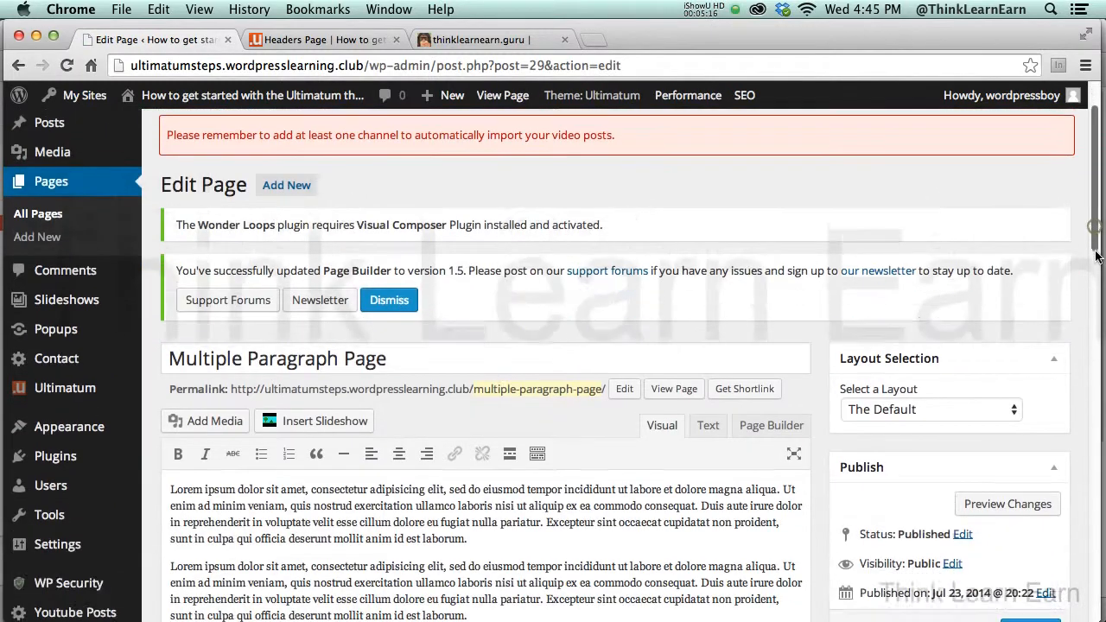
{"action": "scroll", "coordinate": [1096, 257], "scroll_direction": "down", "scroll_amount": 5}
{"action": "left_click", "coordinate": [1006, 196]}
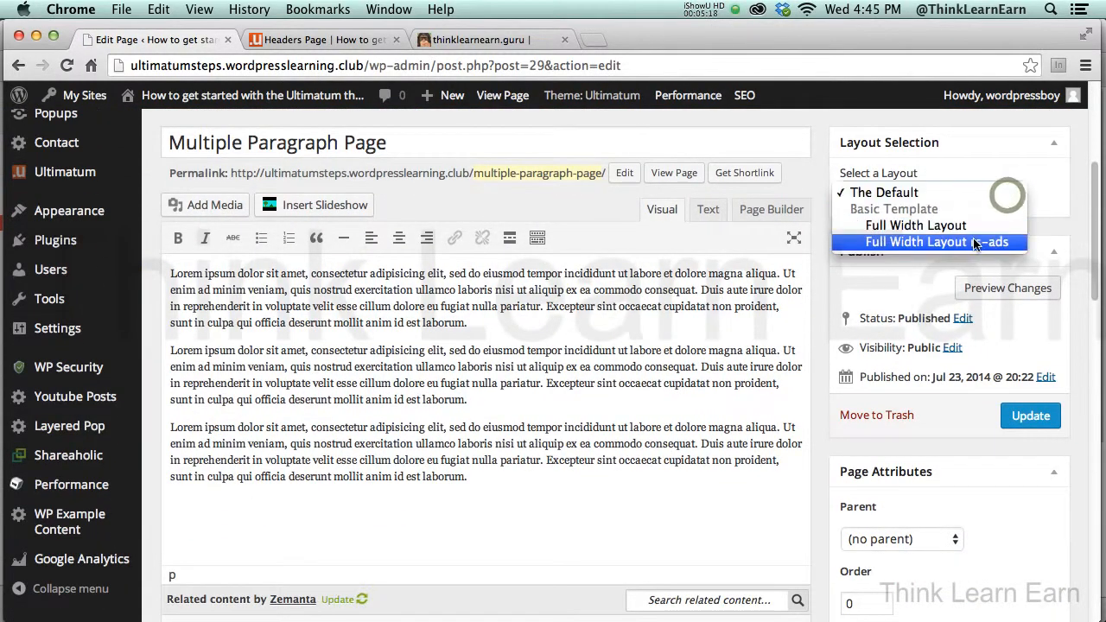
{"action": "left_click", "coordinate": [975, 243]}
{"action": "left_click", "coordinate": [1030, 415]}
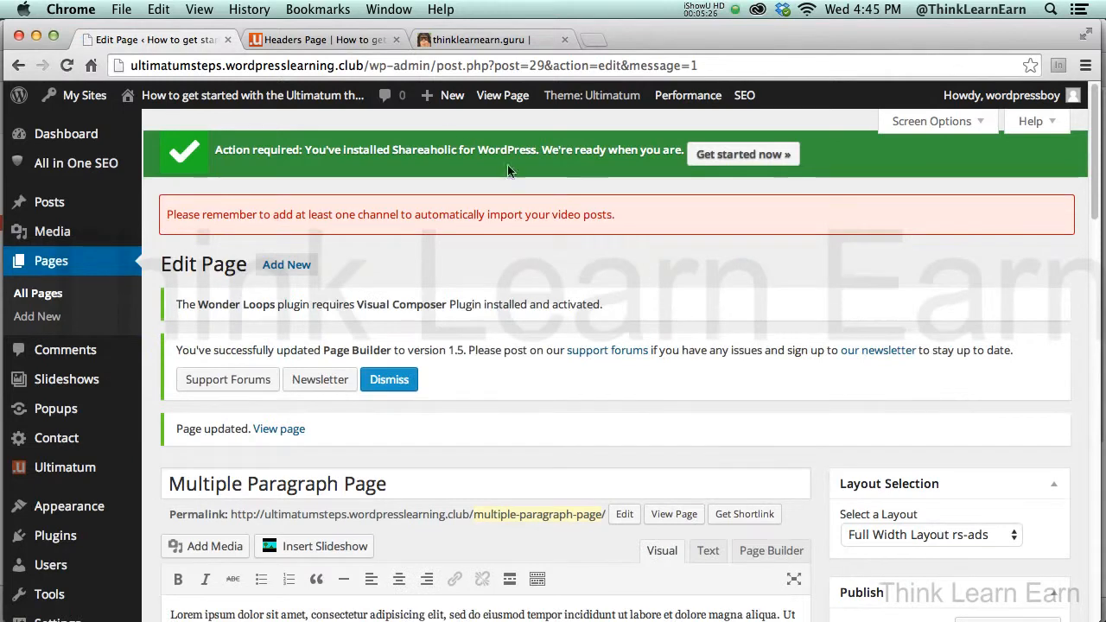
On the live site, view the Blockquote Page under Links Page and the Child Page under Multiple Paragraph Page
{"action": "left_click", "coordinate": [361, 40]}
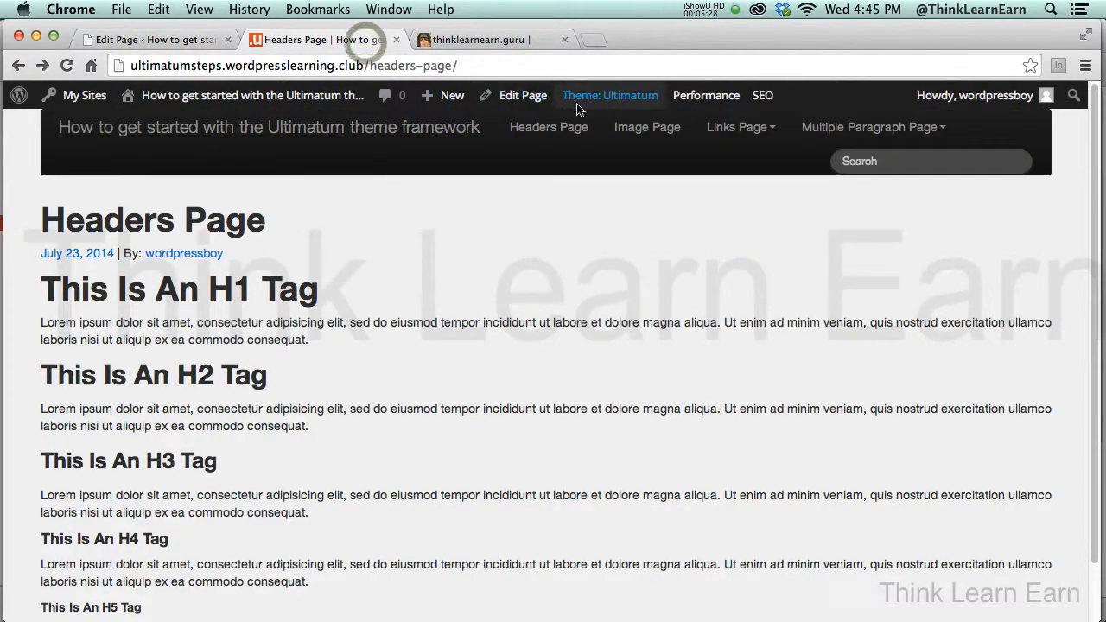
{"action": "mouse_move", "coordinate": [446, 95]}
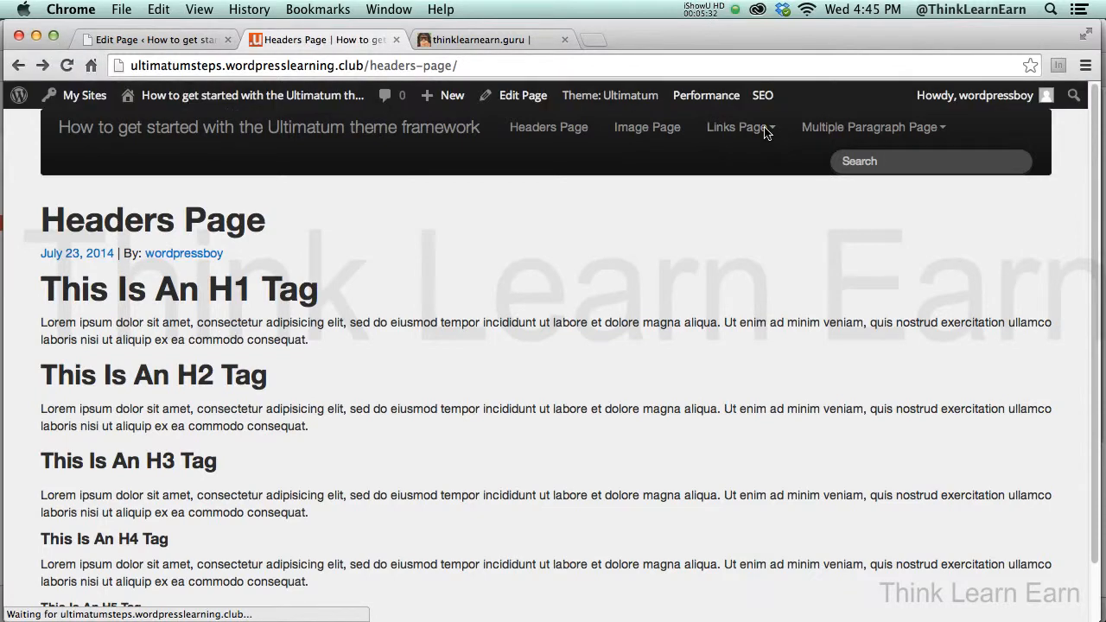
{"action": "mouse_move", "coordinate": [773, 132]}
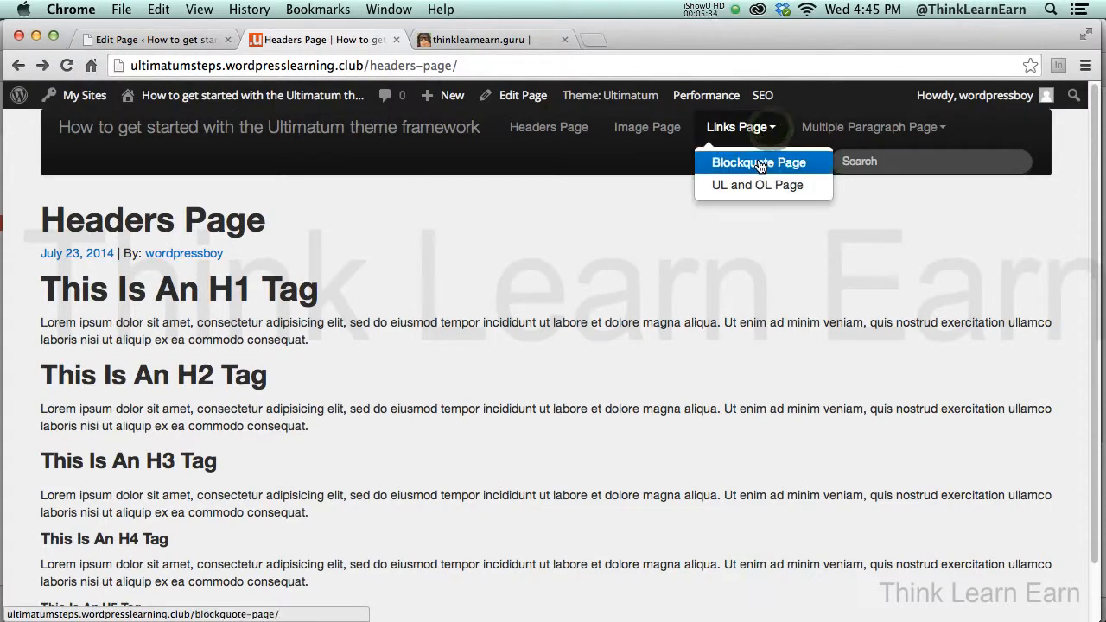
{"action": "left_click", "coordinate": [754, 164]}
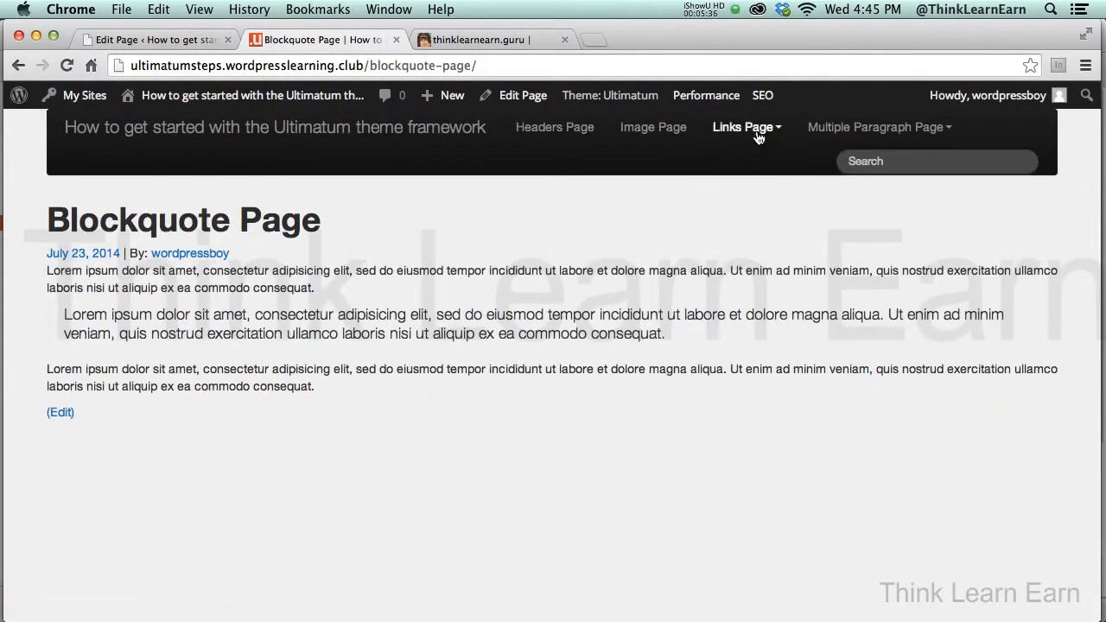
{"action": "left_click", "coordinate": [758, 129]}
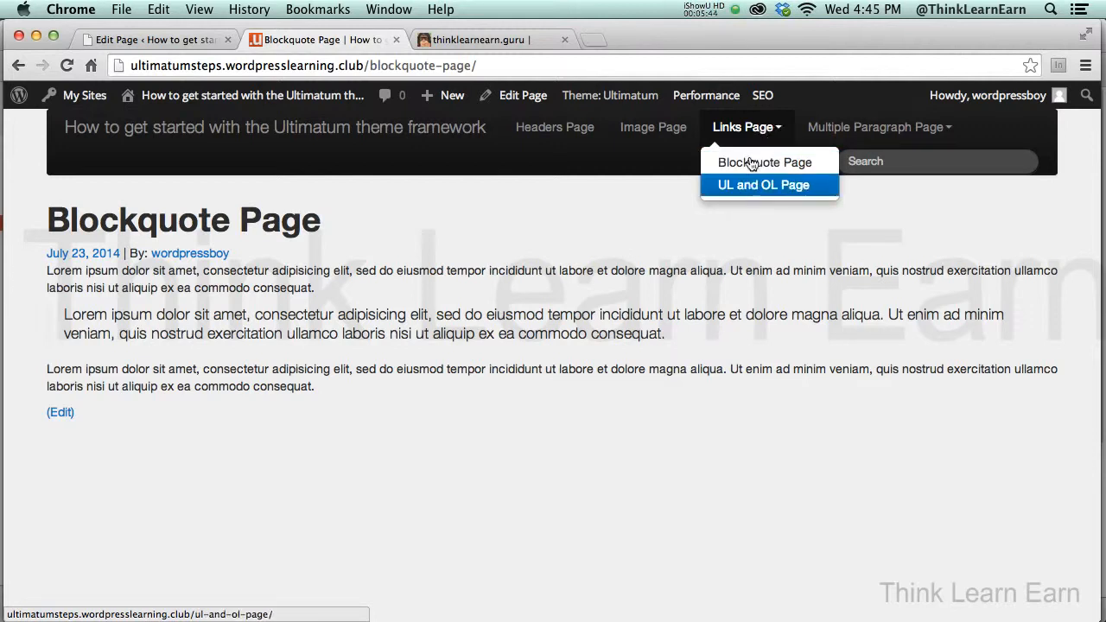
{"action": "left_click", "coordinate": [757, 128]}
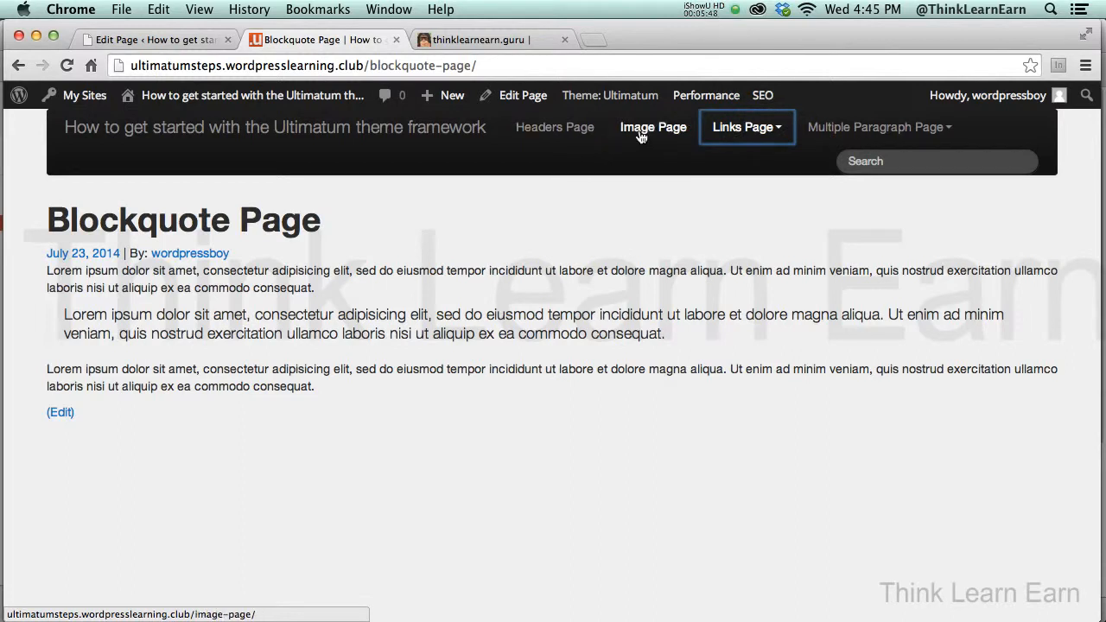
{"action": "mouse_move", "coordinate": [863, 134]}
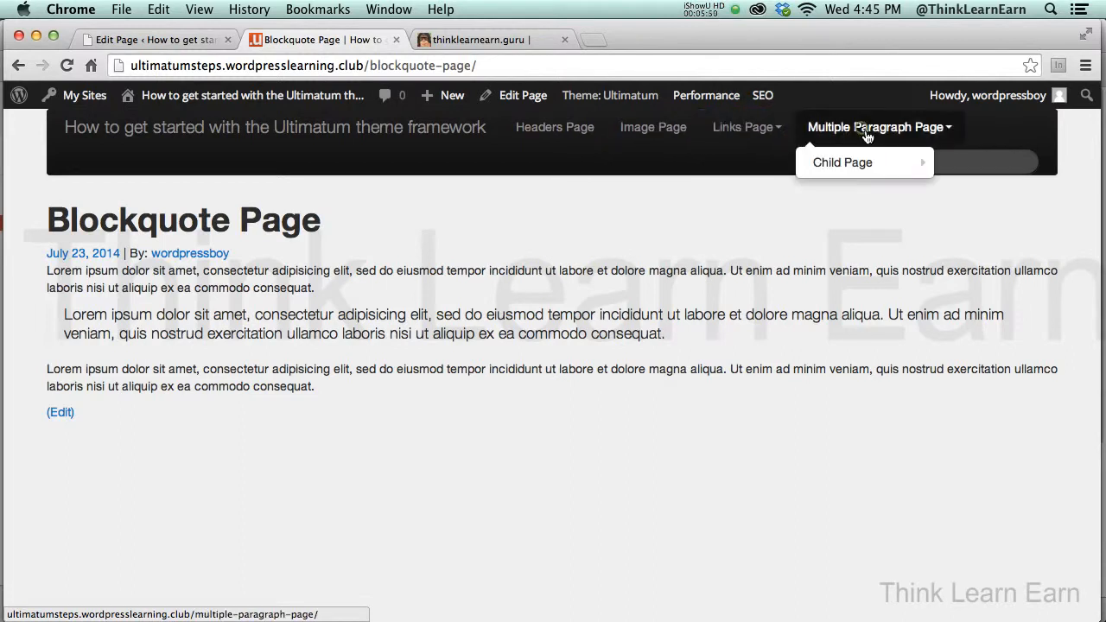
{"action": "left_click", "coordinate": [853, 162]}
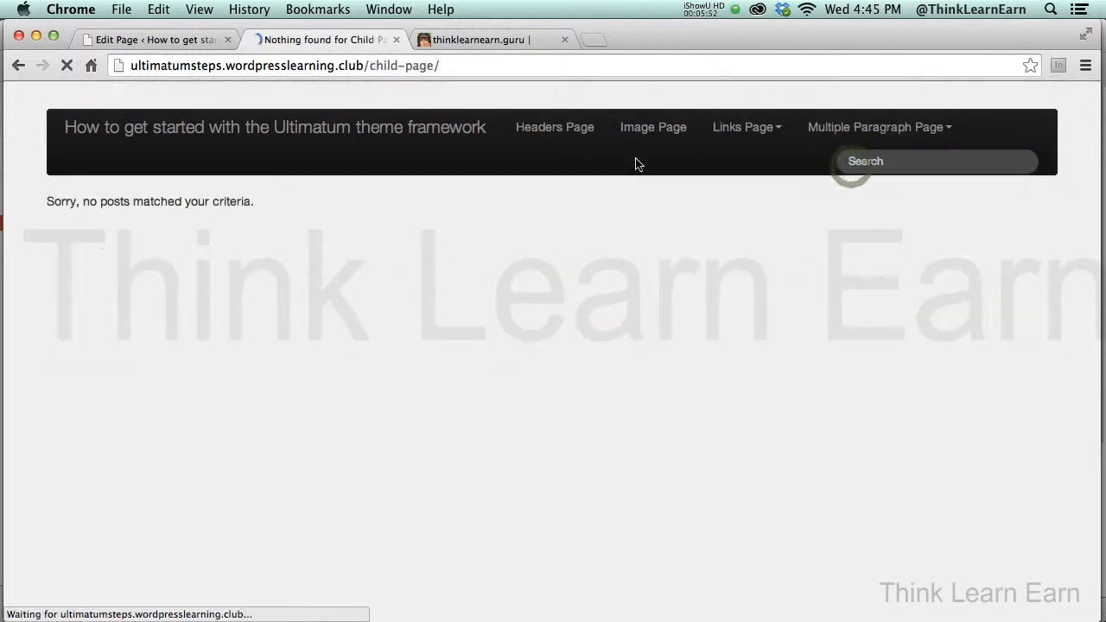
Return to the site's home page and open the Headers Post for editing
{"action": "left_click", "coordinate": [18, 65]}
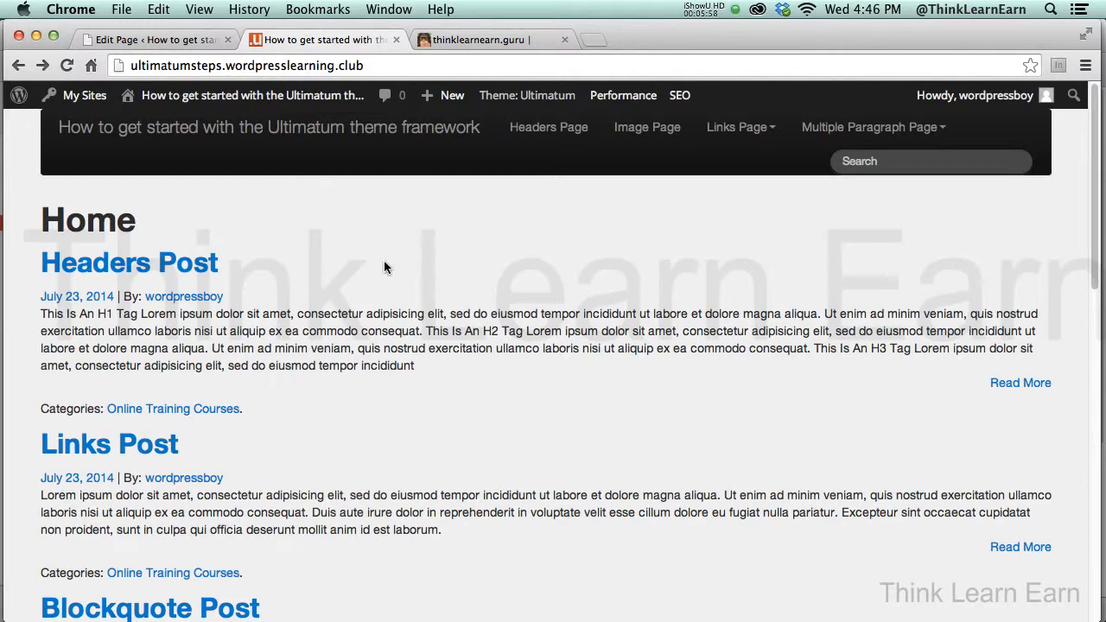
{"action": "left_click", "coordinate": [197, 275]}
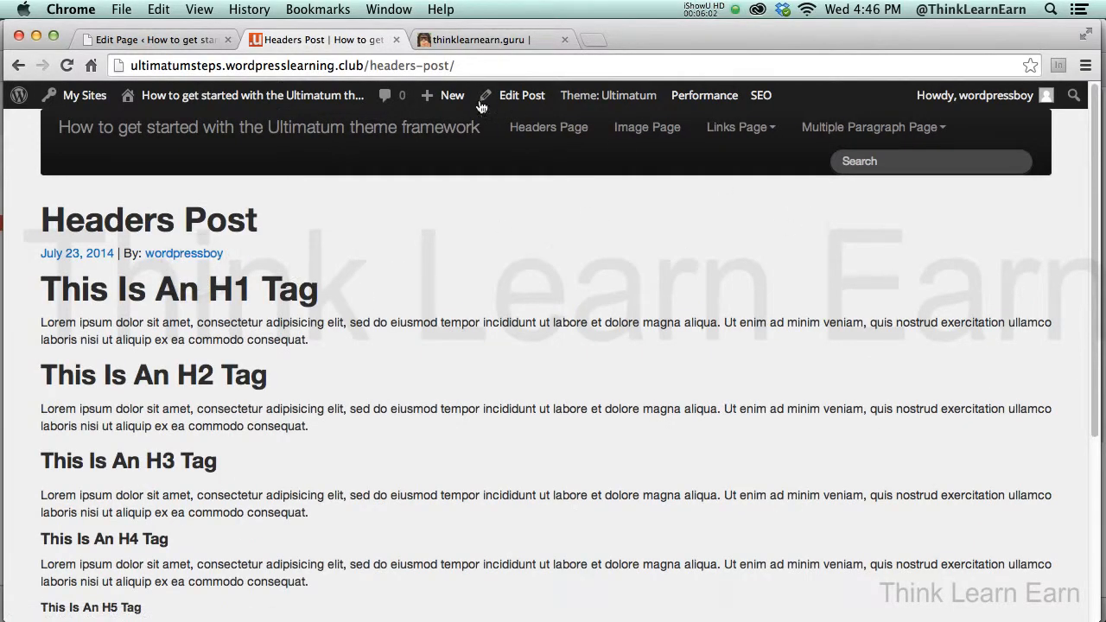
{"action": "left_click", "coordinate": [510, 97]}
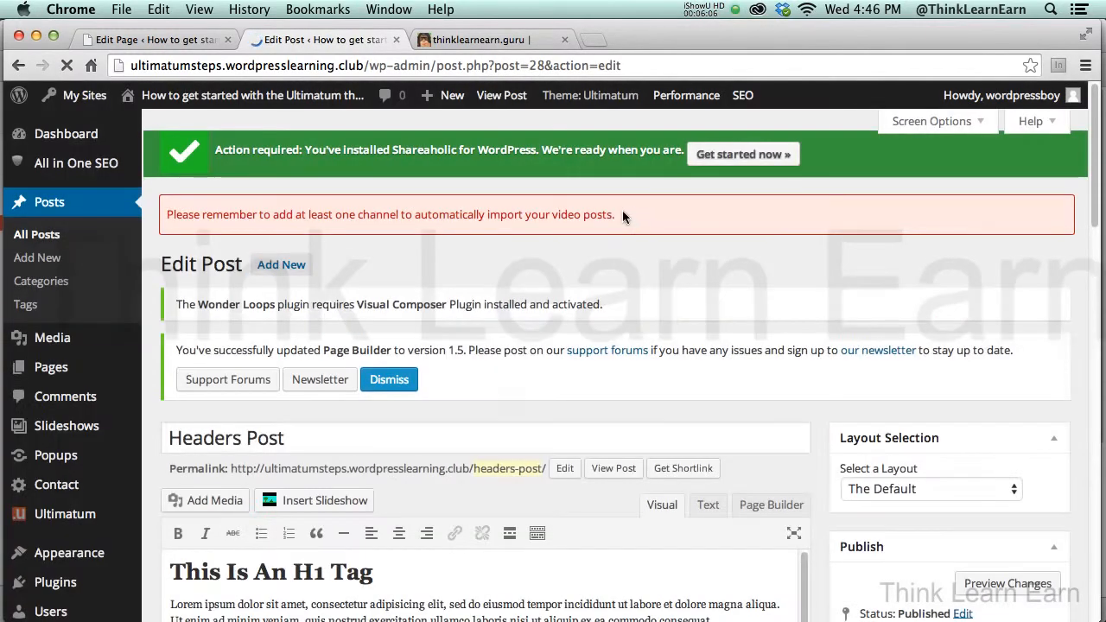
Assign the Full Width Layout rs-ads layout to the Headers Post and update the post
{"action": "scroll", "coordinate": [531, 296], "scroll_direction": "down", "scroll_amount": 5}
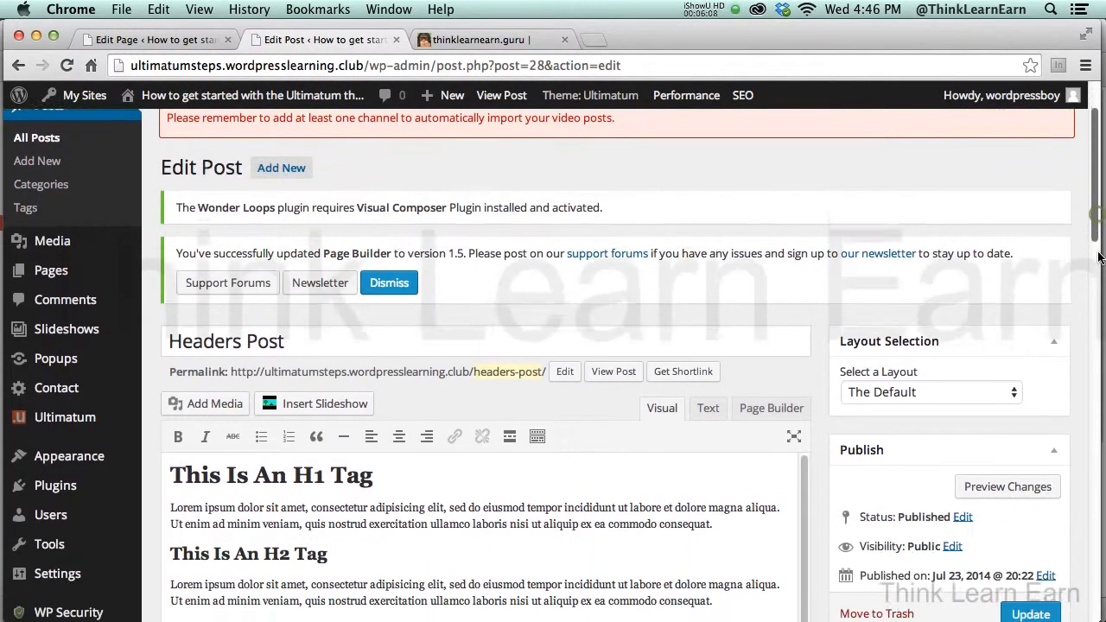
{"action": "left_click", "coordinate": [908, 324]}
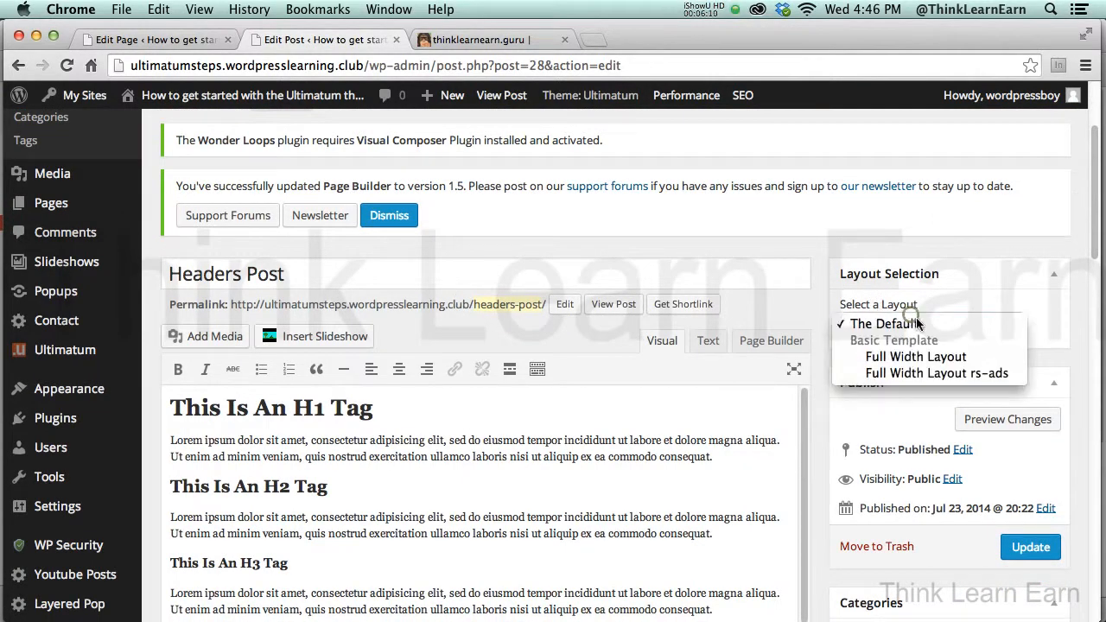
{"action": "left_click", "coordinate": [923, 373]}
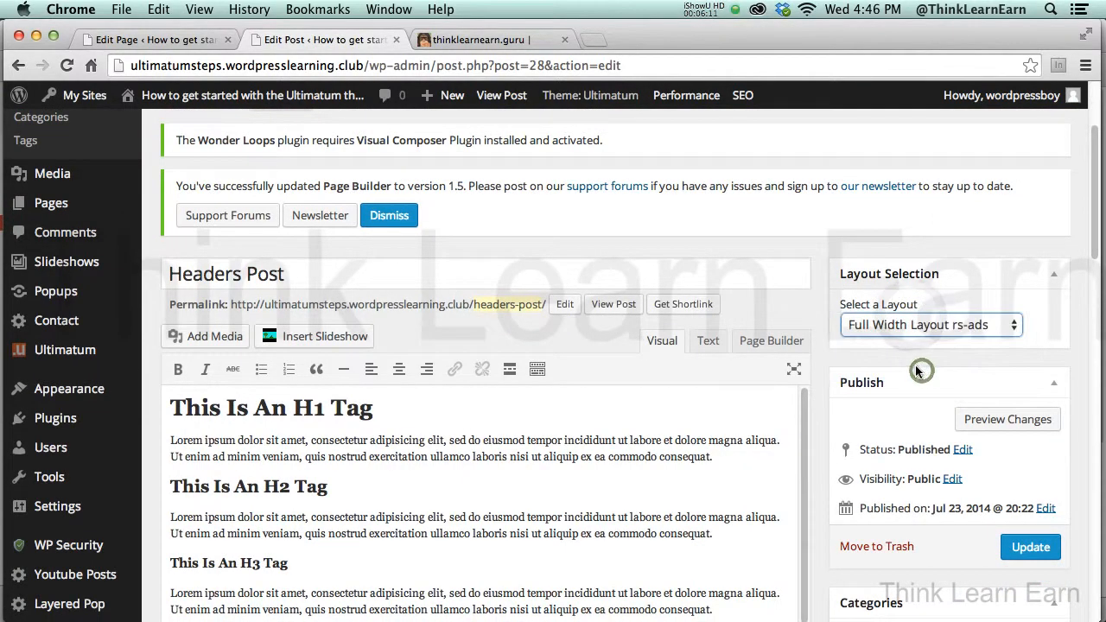
{"action": "left_click", "coordinate": [1031, 547]}
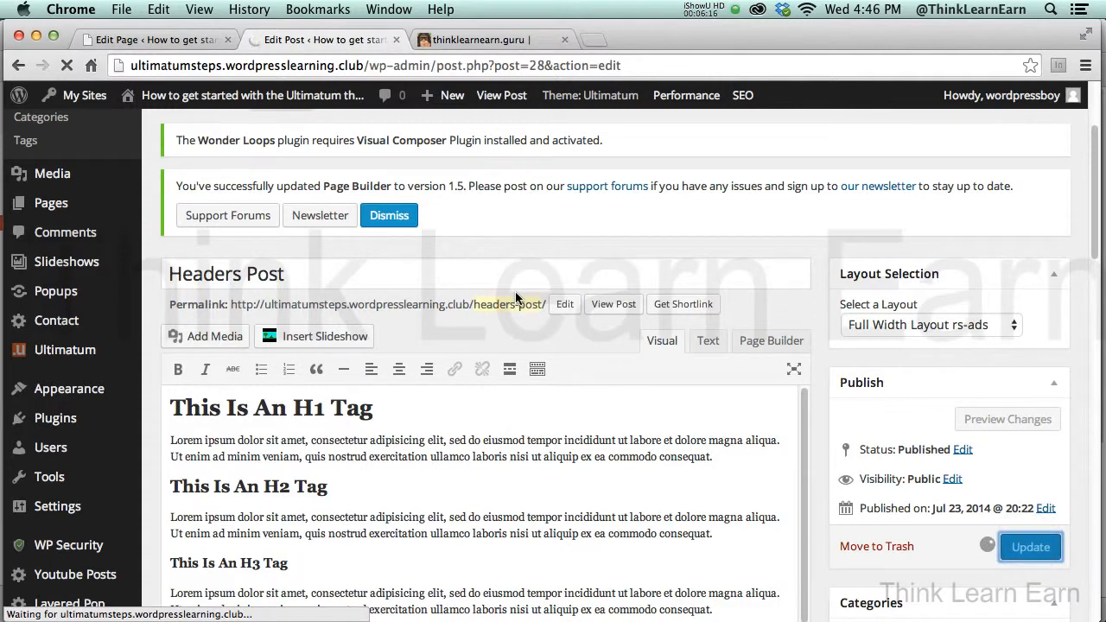
View the updated Headers Post on the live site and look over its layout
{"action": "left_click", "coordinate": [606, 304]}
{"action": "left_click", "coordinate": [614, 515]}
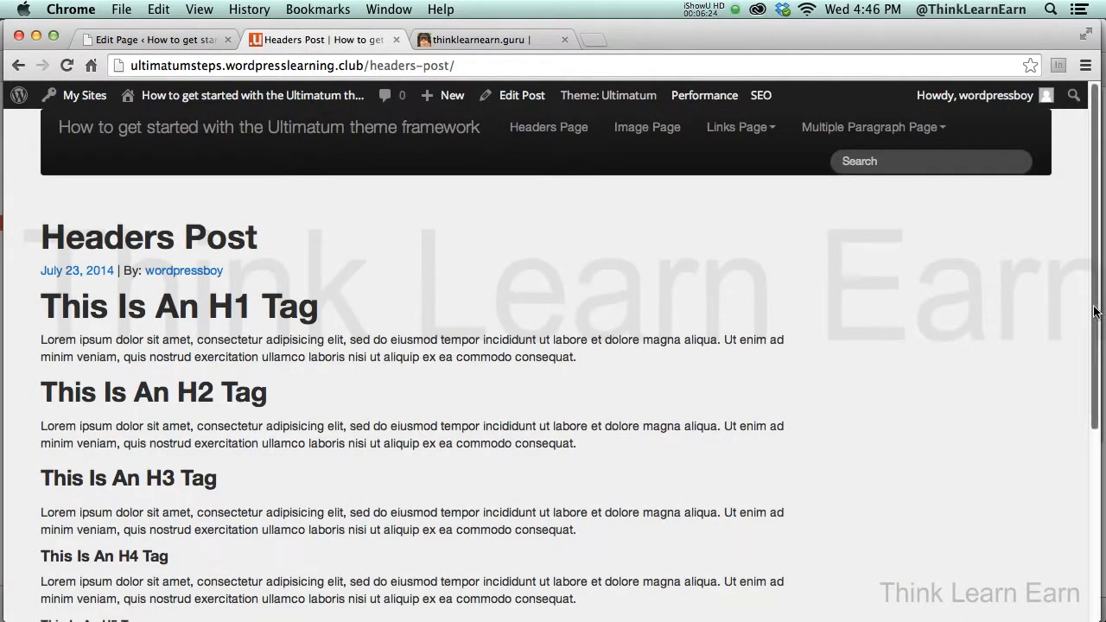
{"action": "left_click_drag", "start_coordinate": [1095, 308], "coordinate": [1091, 223]}
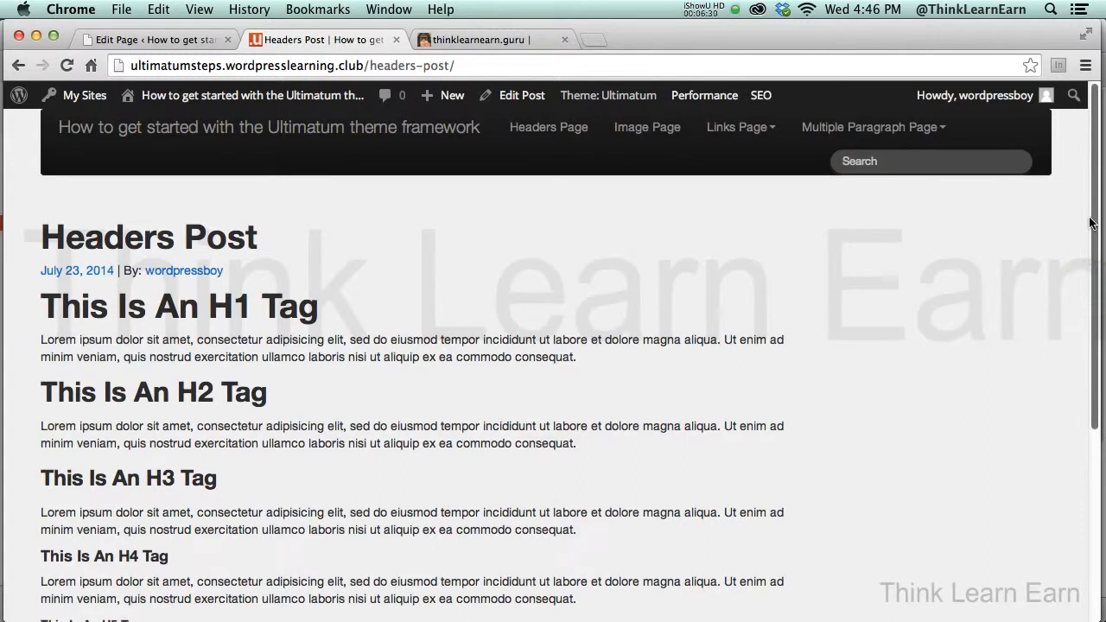